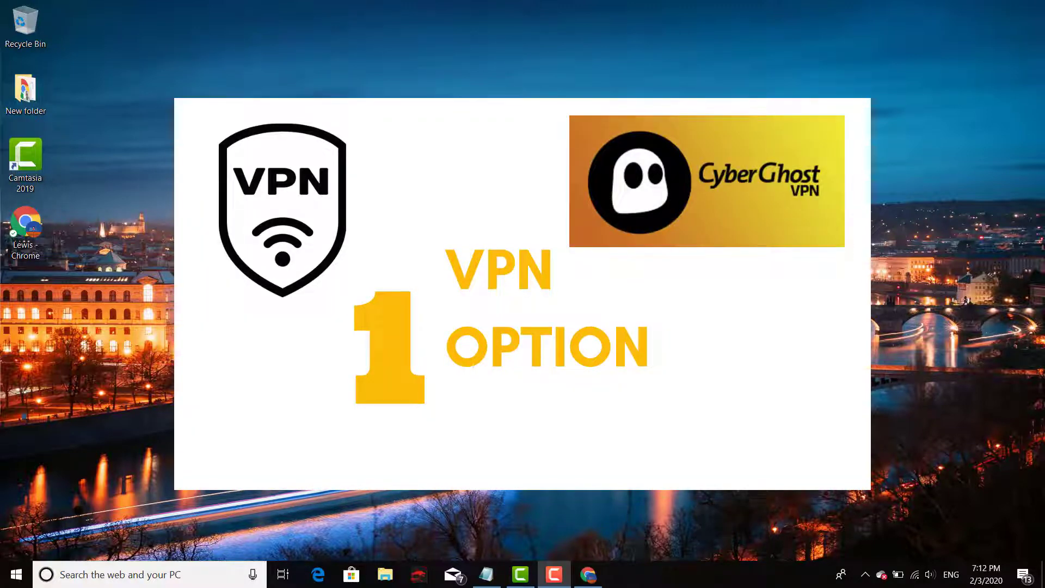
Bring up Chrome on the Google homepage and copy the CyberGhost Web Store link from Notepad
{"action": "left_click", "coordinate": [588, 574]}
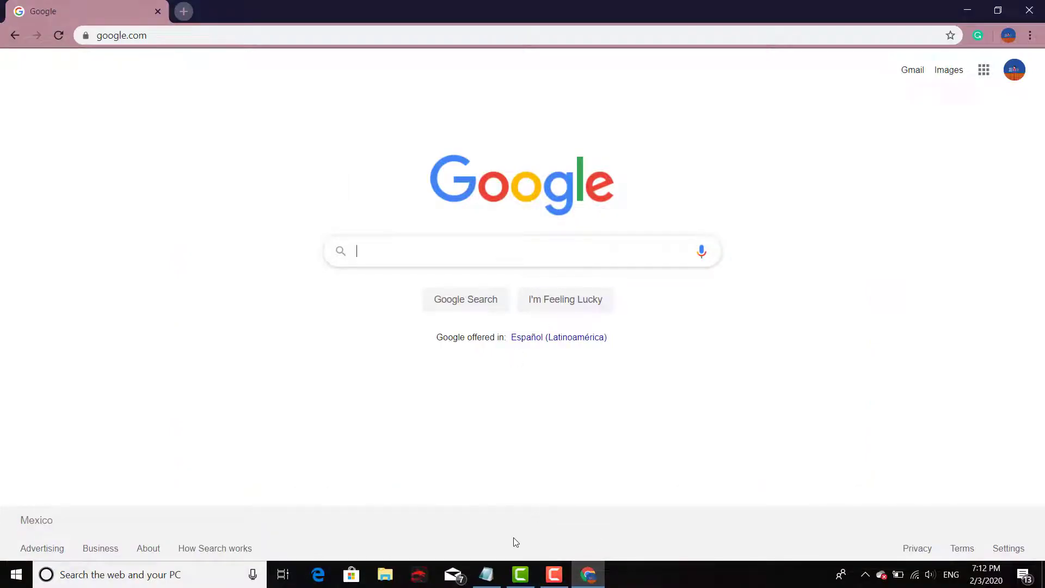
{"action": "left_click", "coordinate": [486, 574]}
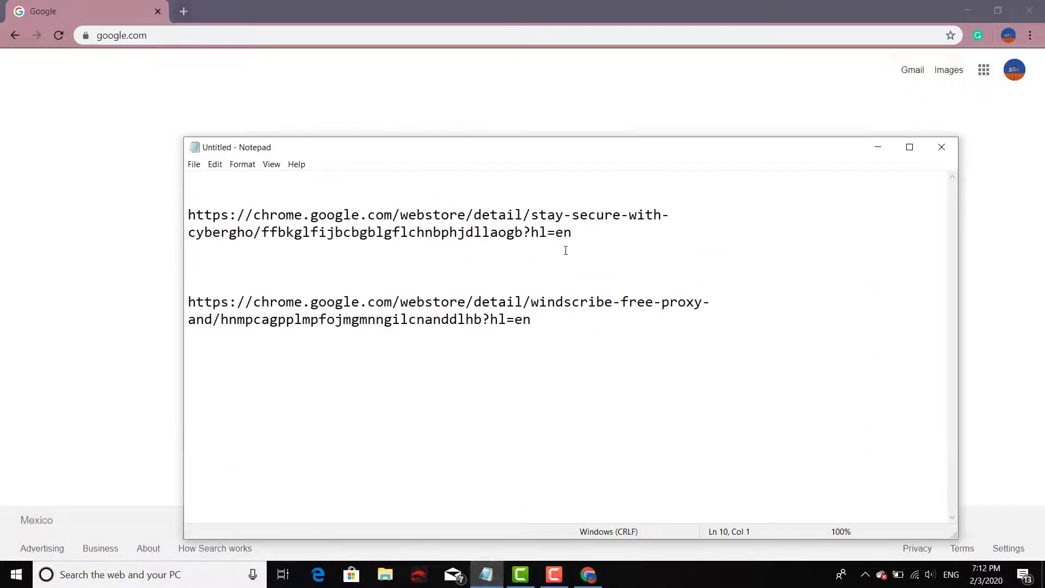
{"action": "left_click_drag", "start_coordinate": [572, 233], "coordinate": [186, 217]}
{"action": "key", "text": "ctrl+c"}
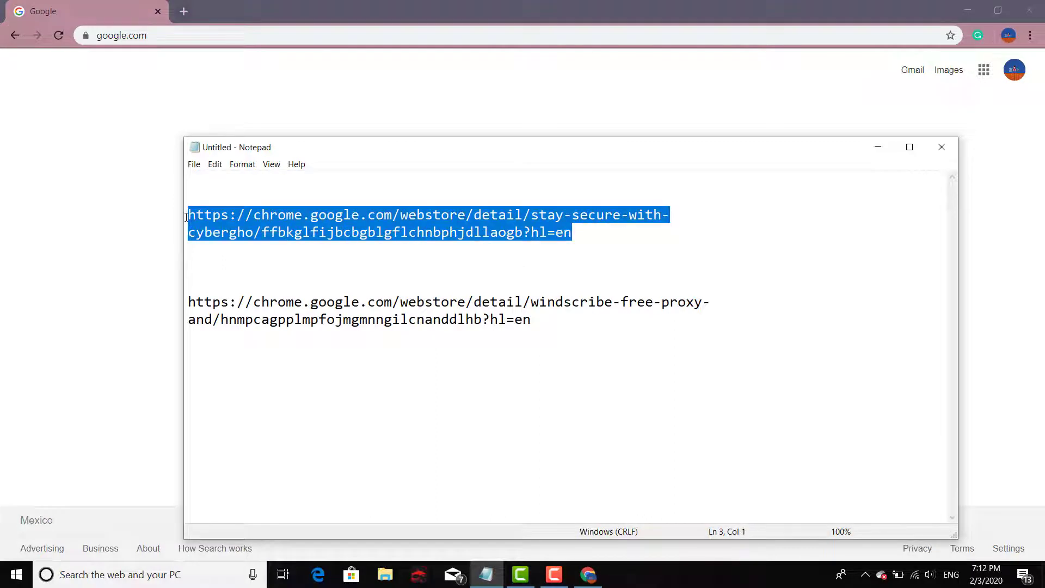
{"action": "left_click", "coordinate": [216, 96]}
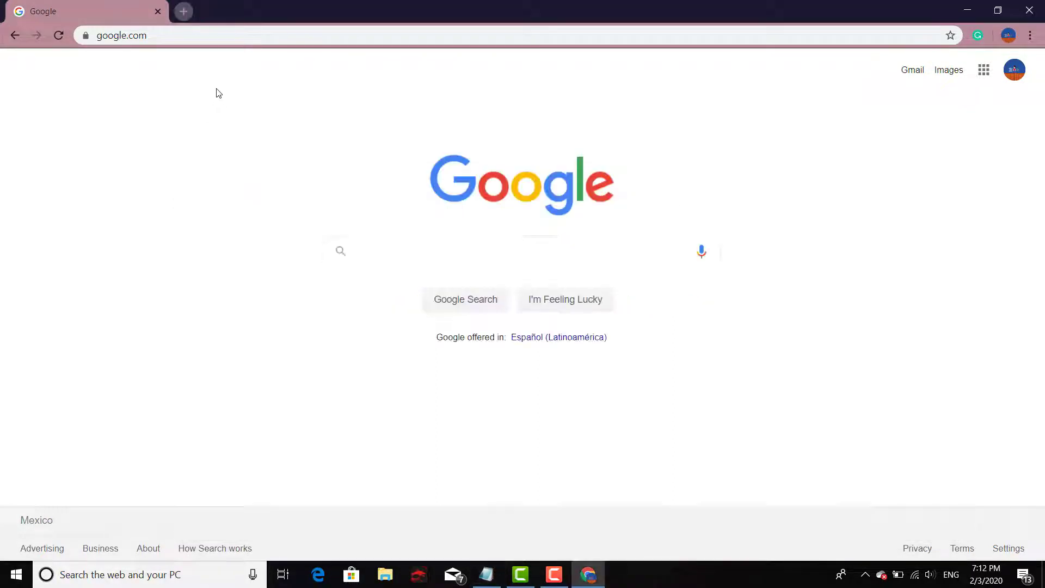
Load the pasted CyberGhost store link and add the CyberGhost VPN Free Proxy extension to Chrome
{"action": "left_click", "coordinate": [235, 38]}
{"action": "key", "text": "BackSpace"}
{"action": "key", "text": "ctrl+v"}
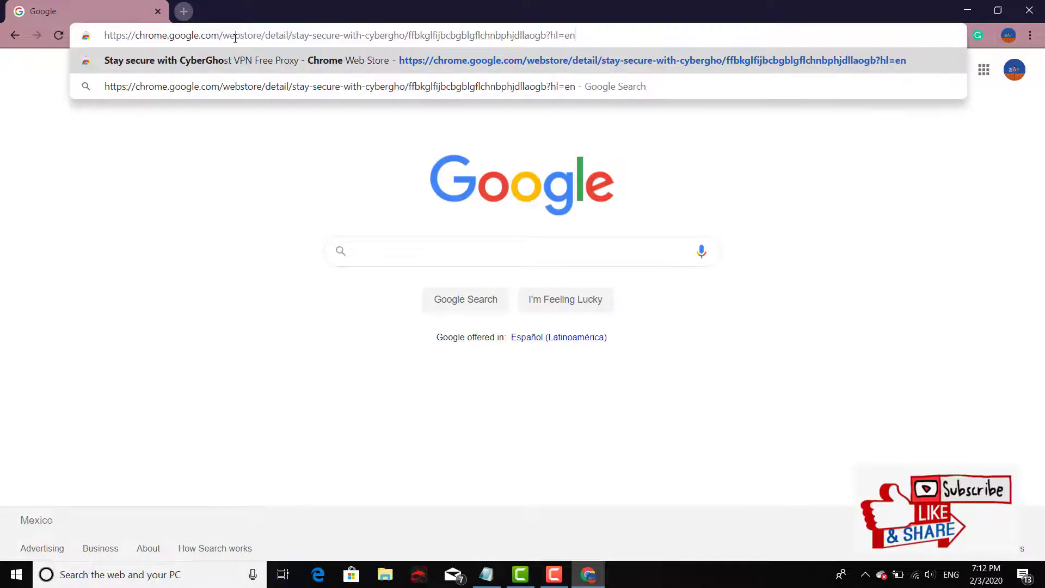
{"action": "key", "text": "Return"}
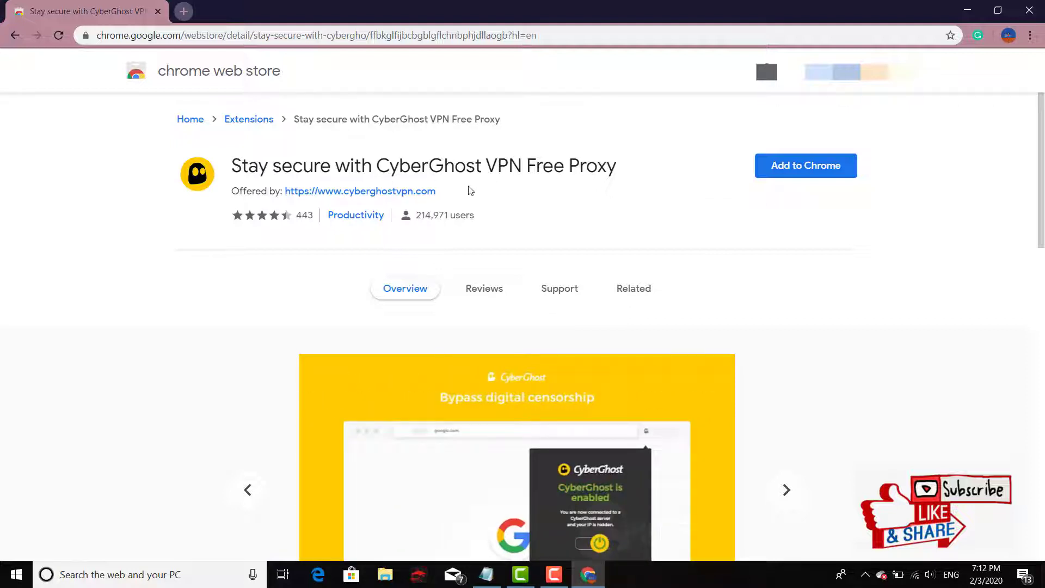
{"action": "left_click", "coordinate": [830, 170]}
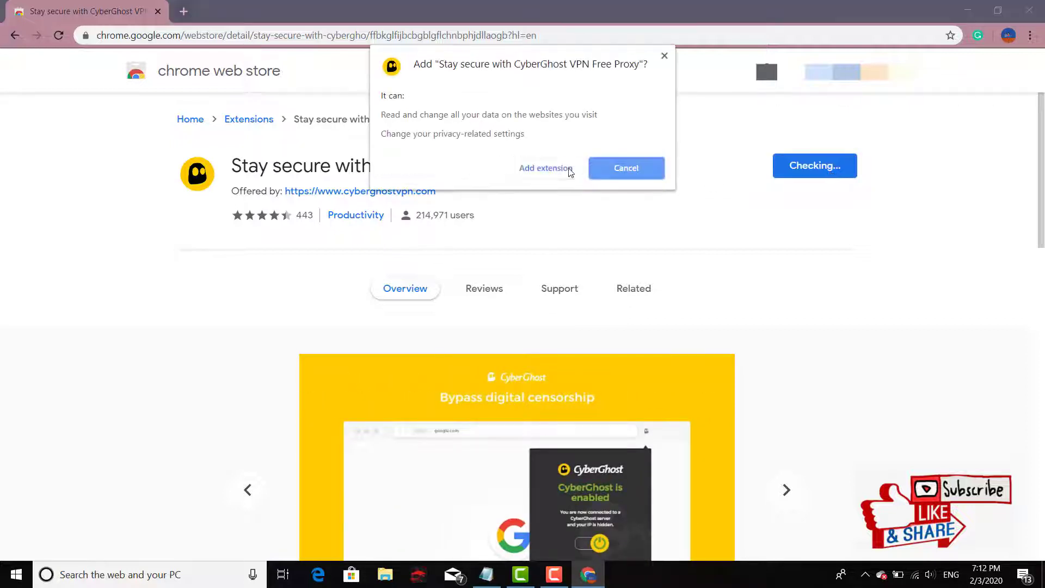
{"action": "left_click", "coordinate": [554, 170]}
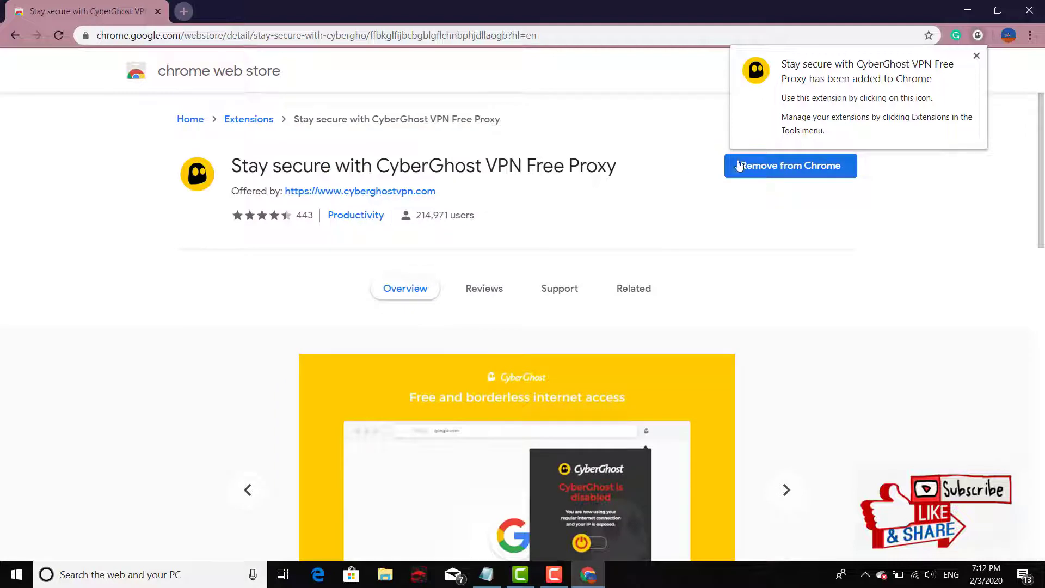
{"action": "left_click", "coordinate": [665, 81]}
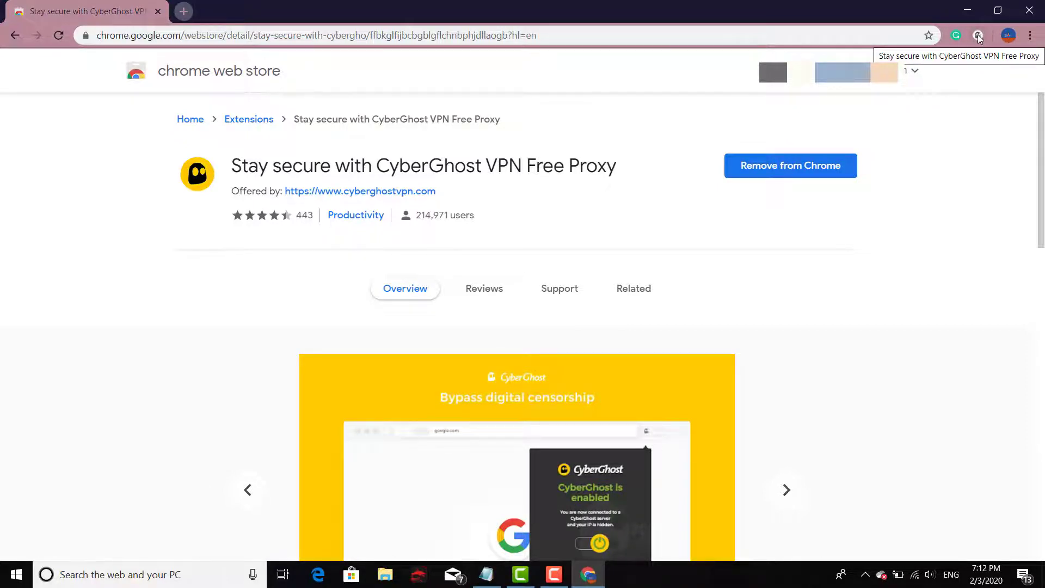
Switch CyberGhost VPN on and change its server location from Romania to United States
{"action": "left_click", "coordinate": [980, 37]}
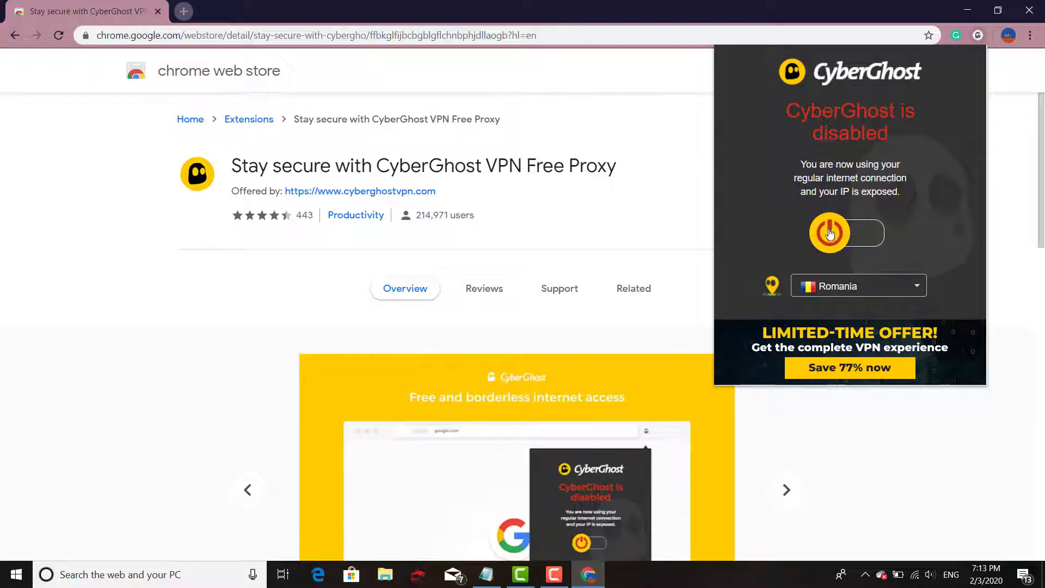
{"action": "left_click", "coordinate": [840, 238]}
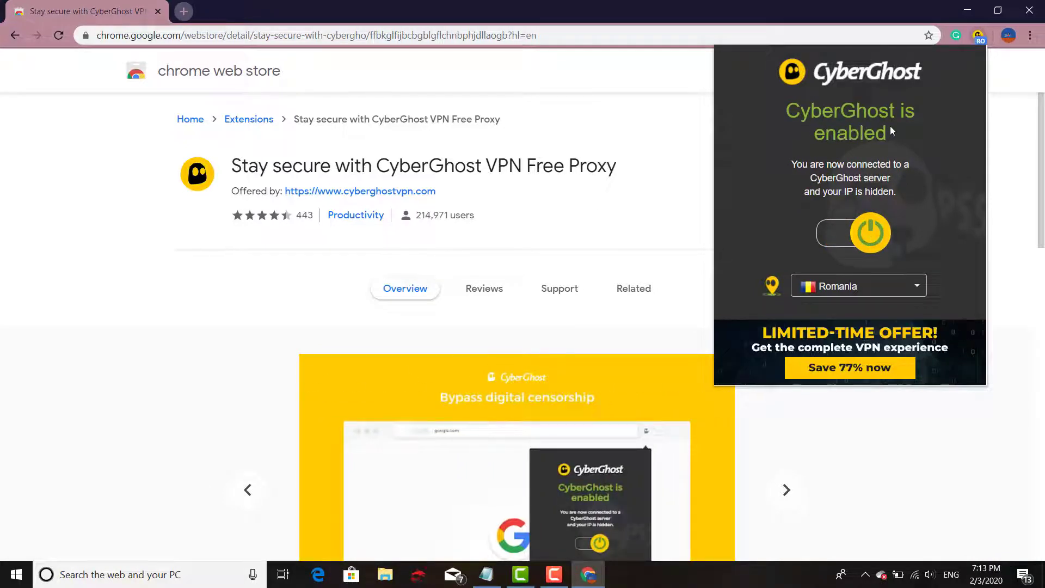
{"action": "left_click", "coordinate": [920, 290]}
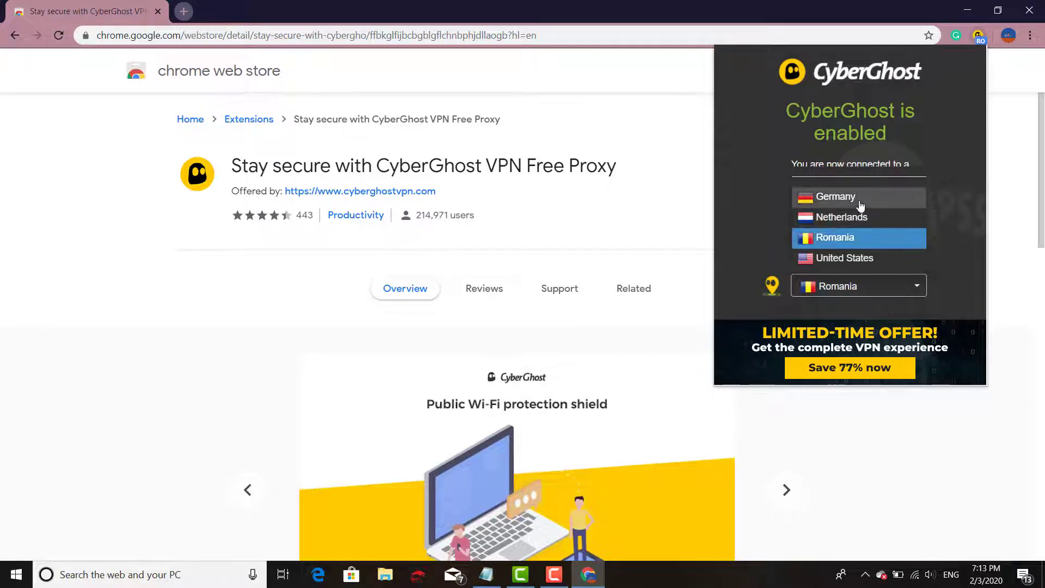
{"action": "left_click", "coordinate": [848, 258]}
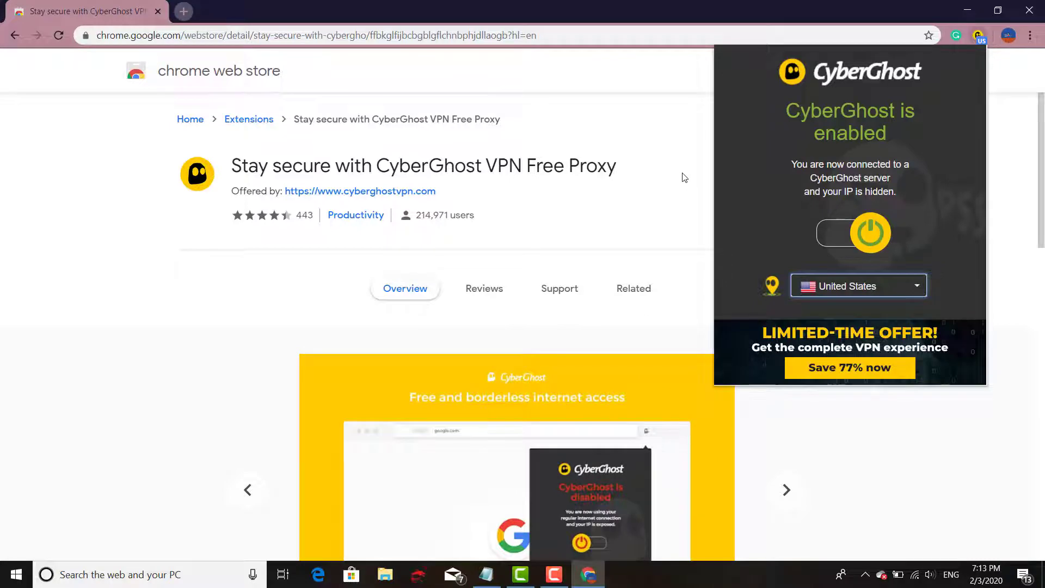
{"action": "left_click", "coordinate": [684, 177]}
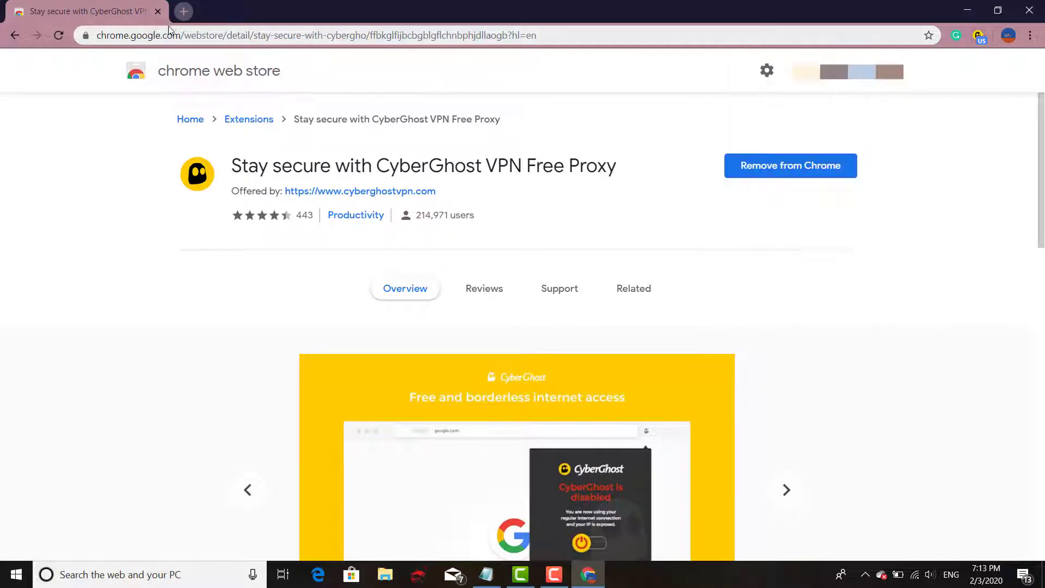
In a new tab, search Google for 'whats my ip'
{"action": "left_click", "coordinate": [183, 10]}
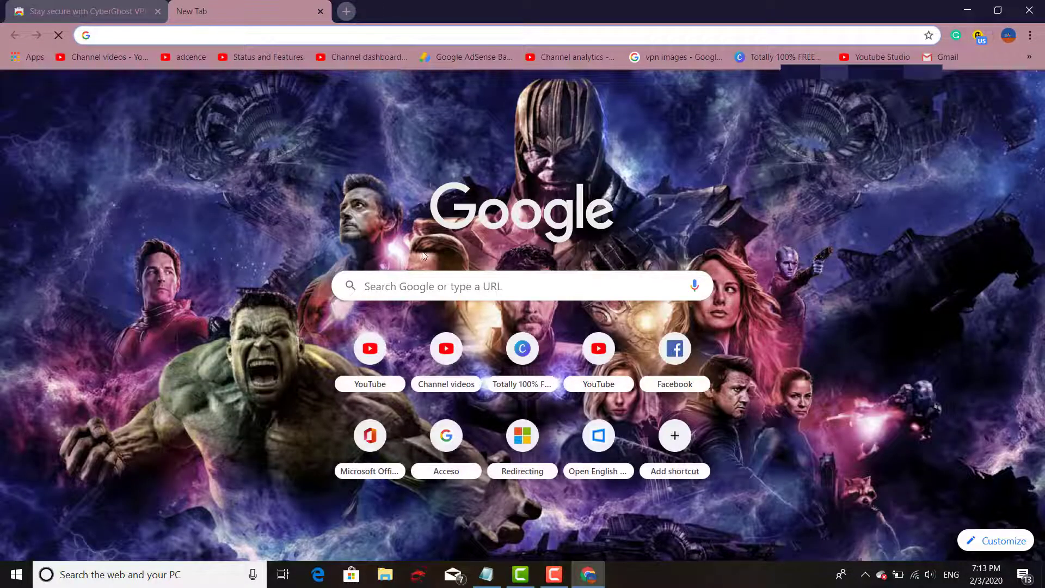
{"action": "left_click", "coordinate": [430, 274]}
{"action": "type", "text": "wha"}
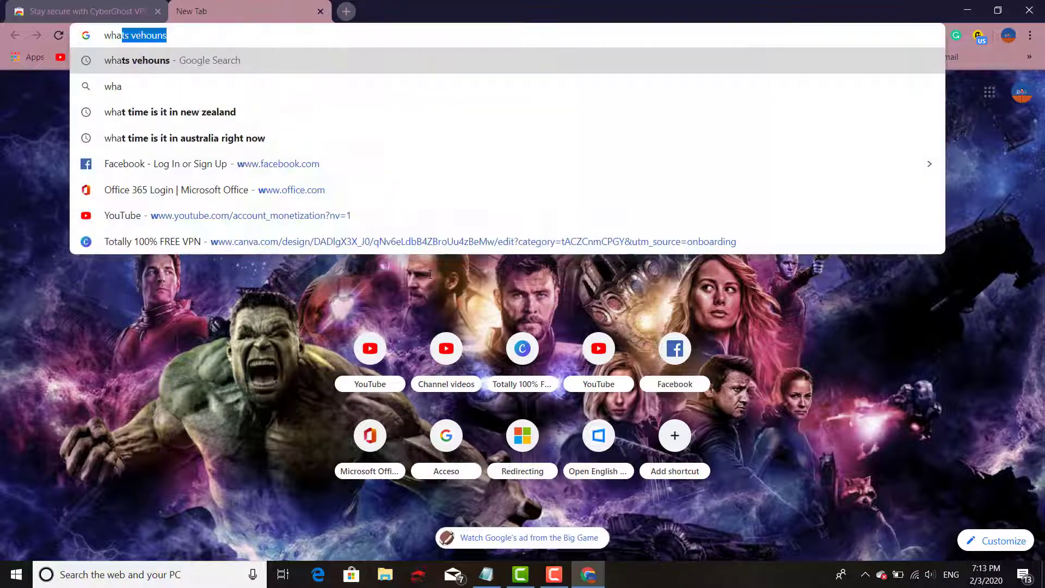
{"action": "type", "text": "ts my"}
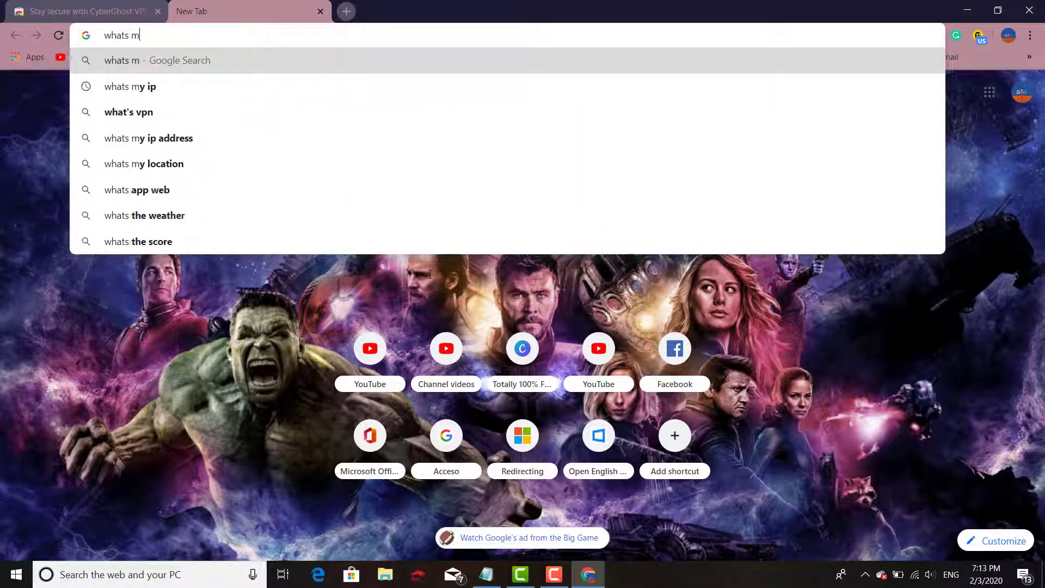
{"action": "key", "text": "Return"}
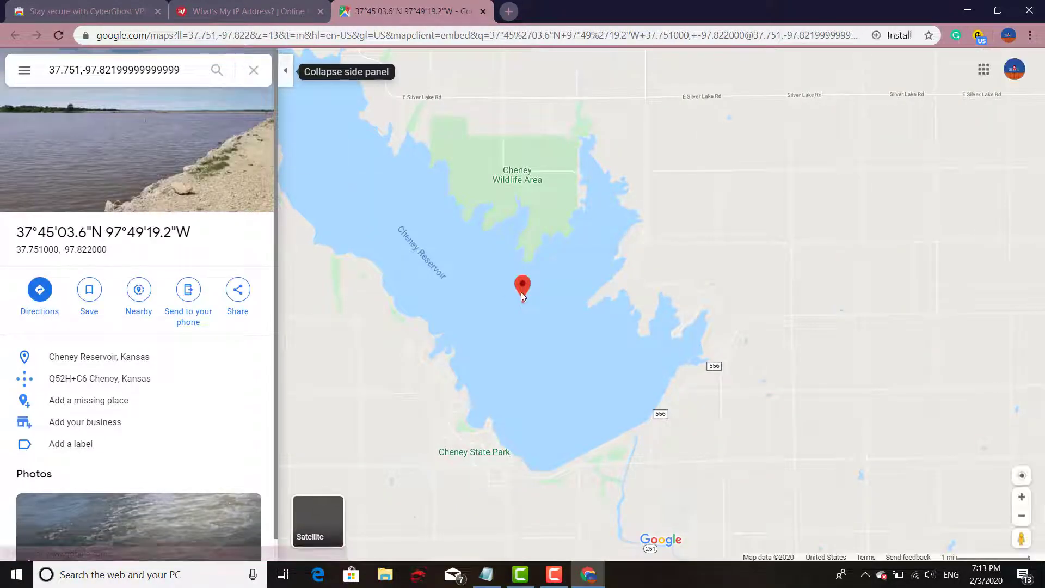
Zoom and pan the map around the Cheney Reservoir, Kansas pin at 37.751, -97.822
{"action": "scroll", "coordinate": [521, 291], "scroll_direction": "down", "scroll_amount": 3}
{"action": "scroll", "coordinate": [525, 295], "scroll_direction": "down", "scroll_amount": 4}
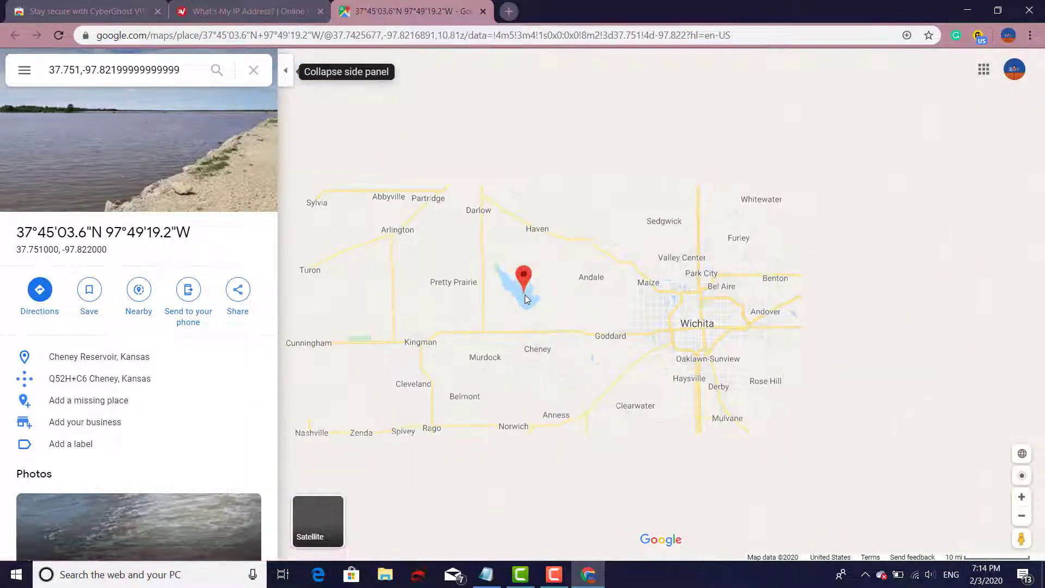
{"action": "scroll", "coordinate": [524, 295], "scroll_direction": "down", "scroll_amount": 3}
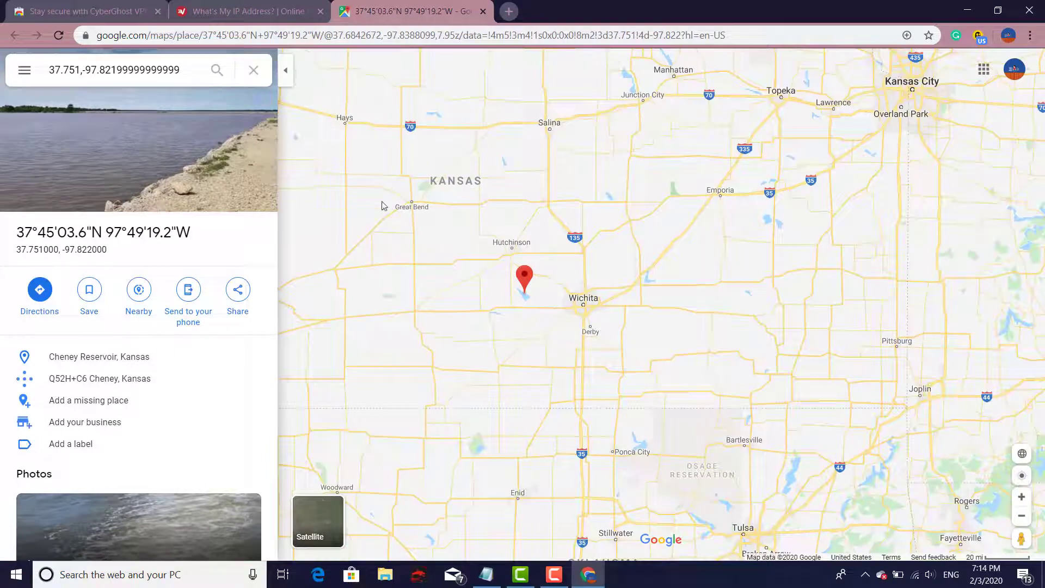
{"action": "scroll", "coordinate": [547, 276], "scroll_direction": "up", "scroll_amount": 2}
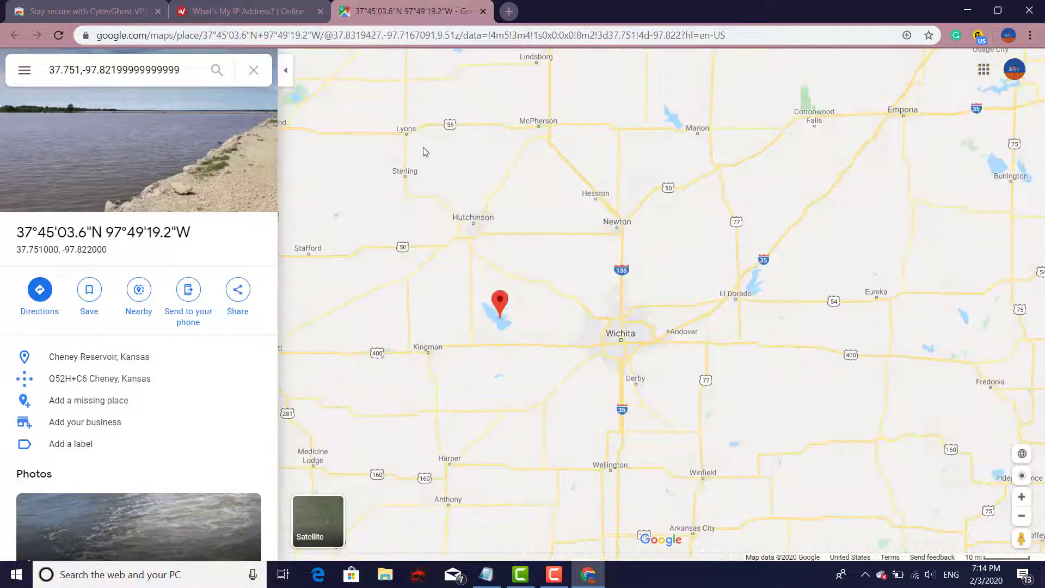
{"action": "scroll", "coordinate": [420, 164], "scroll_direction": "down", "scroll_amount": 2}
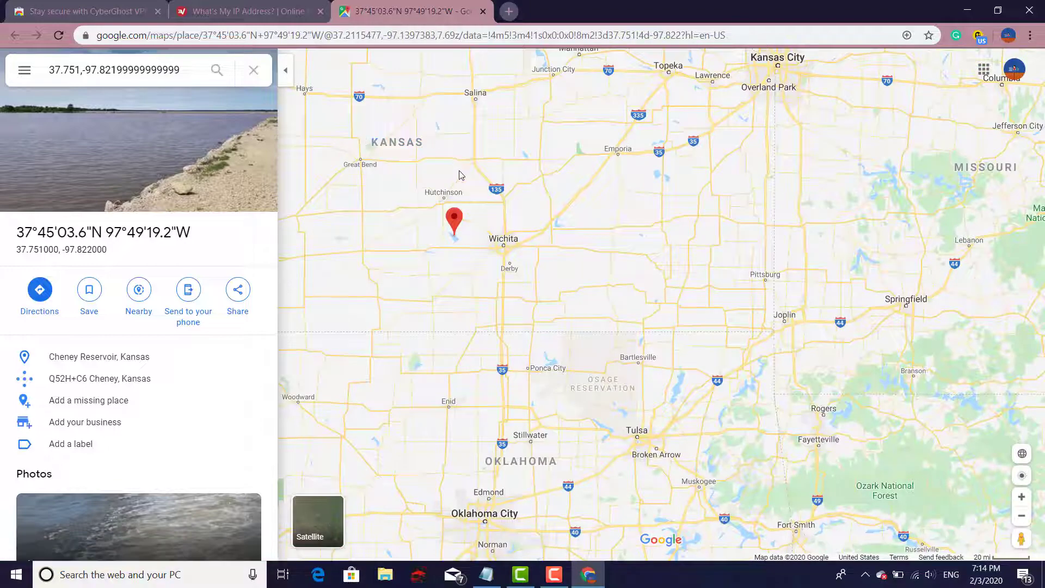
{"action": "left_click_drag", "start_coordinate": [460, 176], "coordinate": [565, 328]}
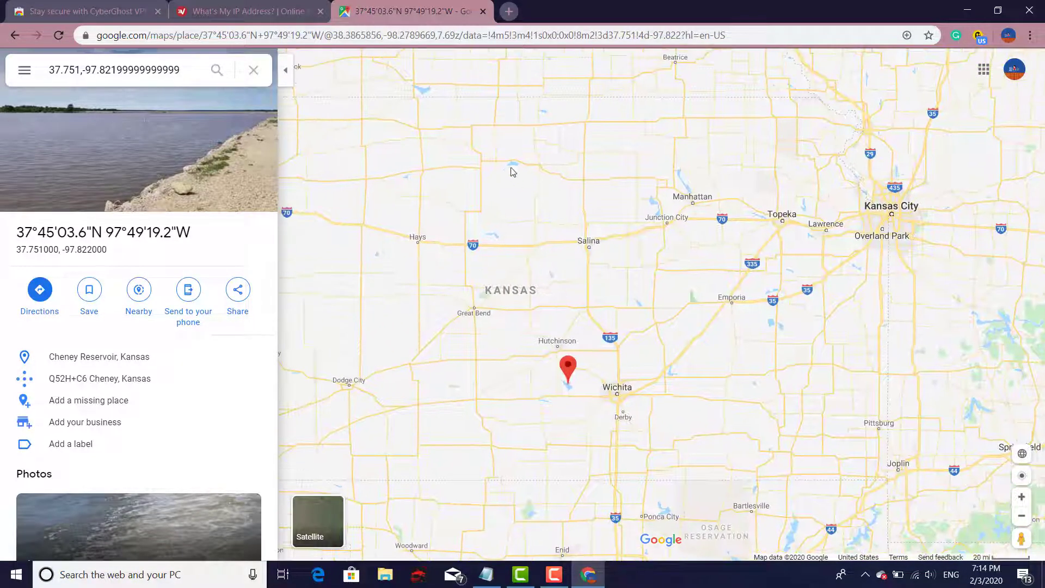
Look through the open tabs, ending on the CyberGhost store tab
{"action": "left_click", "coordinate": [287, 6]}
{"action": "left_click", "coordinate": [109, 5]}
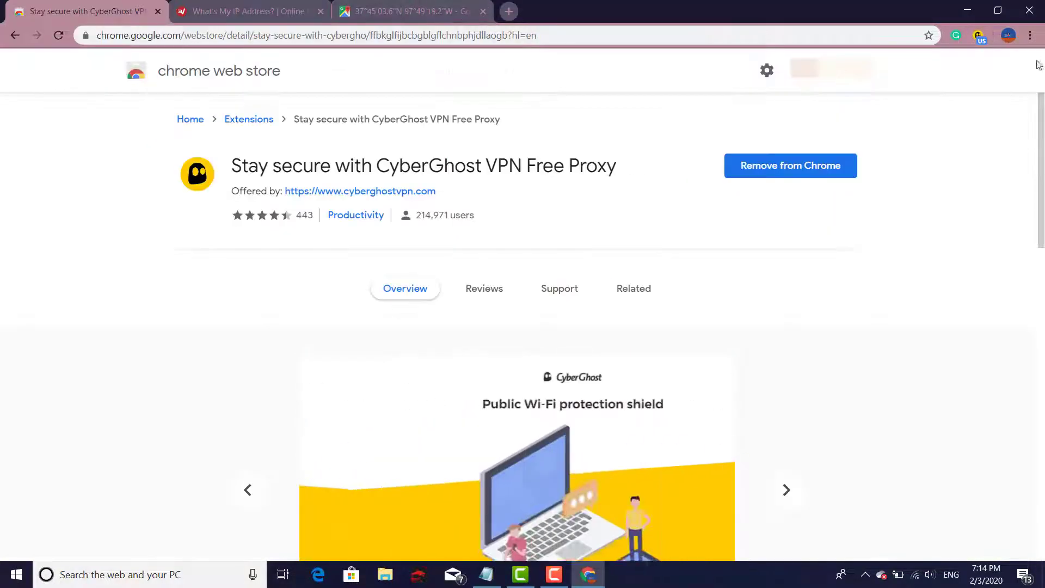
{"action": "left_click", "coordinate": [427, 10]}
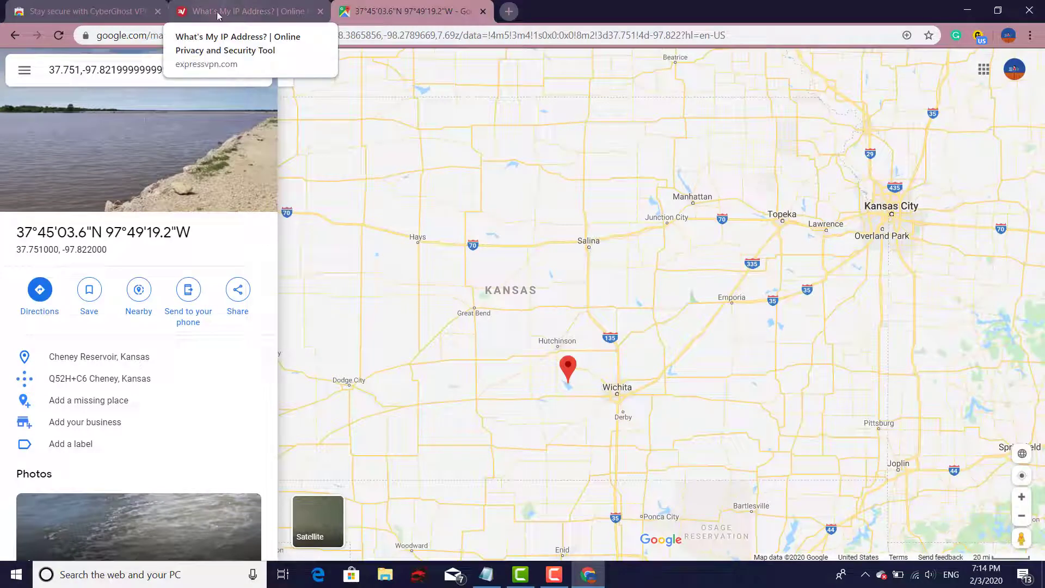
{"action": "left_click", "coordinate": [273, 10]}
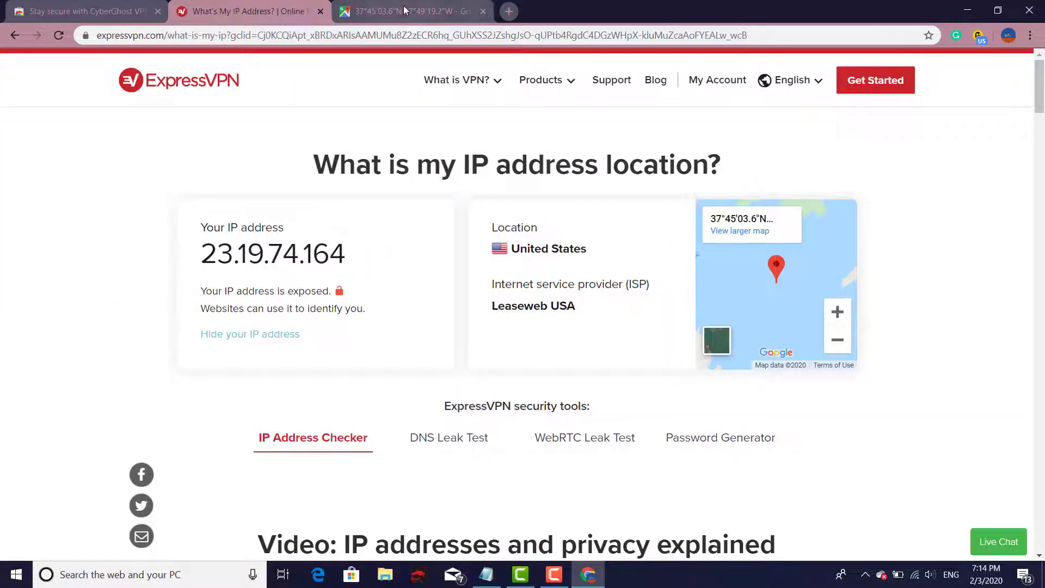
{"action": "left_click", "coordinate": [122, 5]}
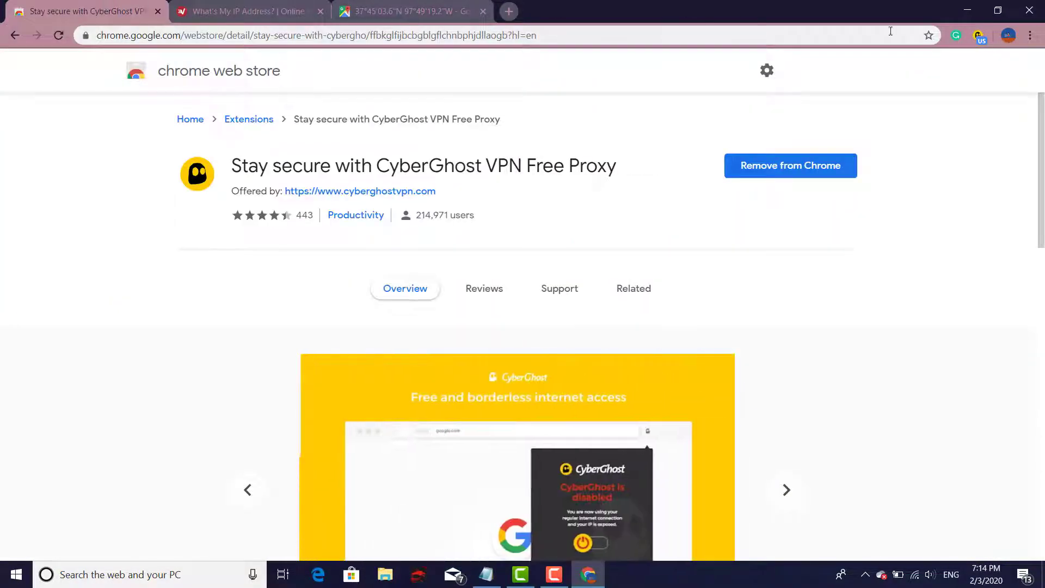
Set CyberGhost's server to Germany and reconnect, then view the IP checker tab
{"action": "left_click", "coordinate": [978, 37]}
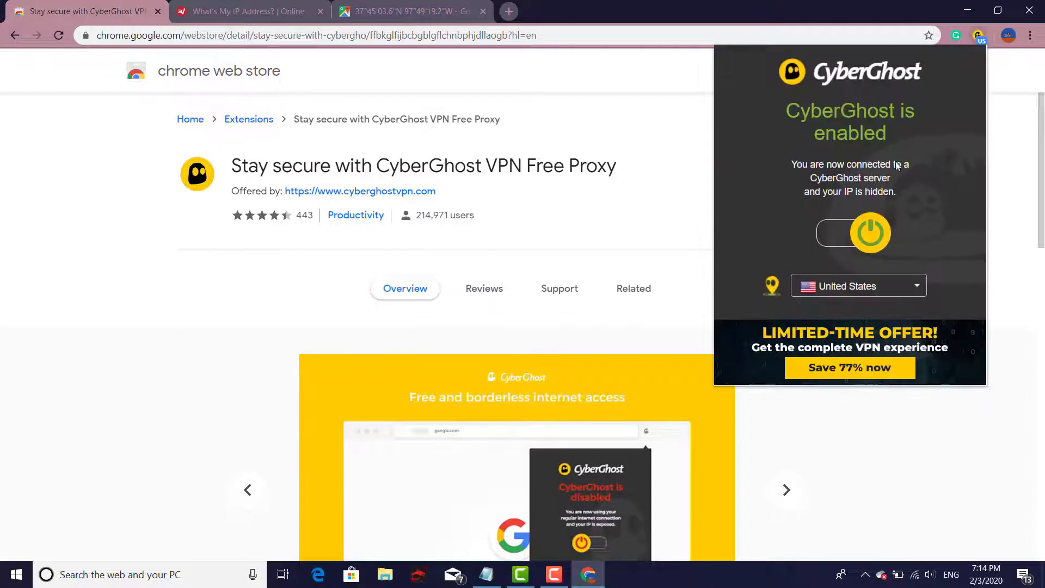
{"action": "left_click", "coordinate": [912, 287]}
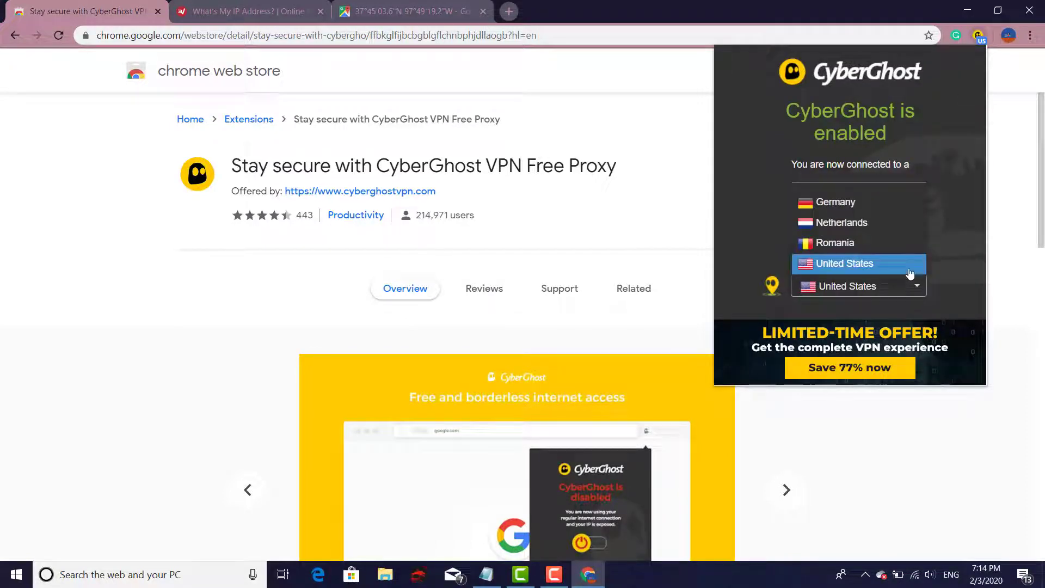
{"action": "left_click", "coordinate": [889, 211]}
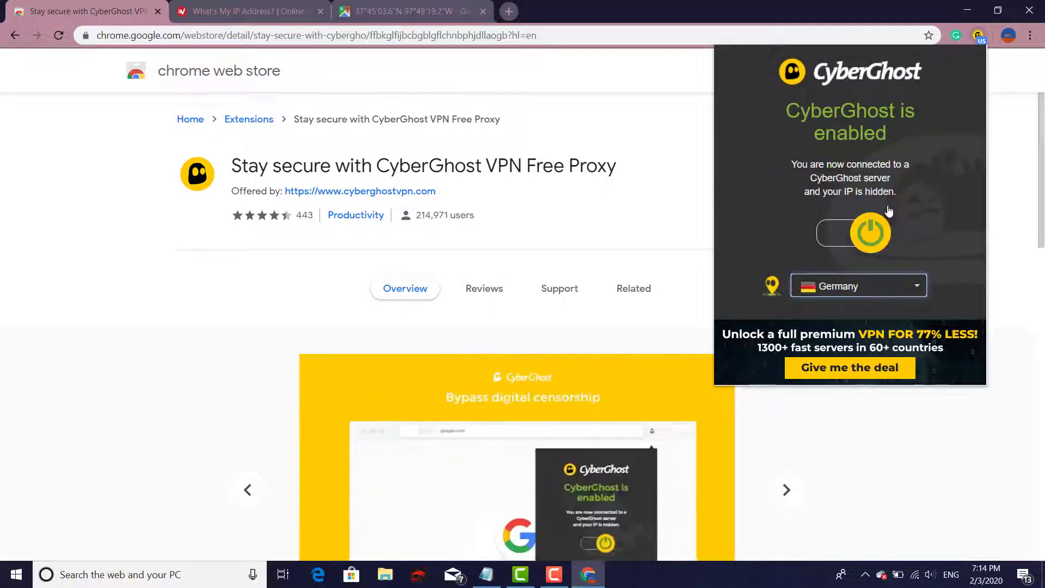
{"action": "left_click", "coordinate": [869, 231]}
{"action": "left_click", "coordinate": [837, 240]}
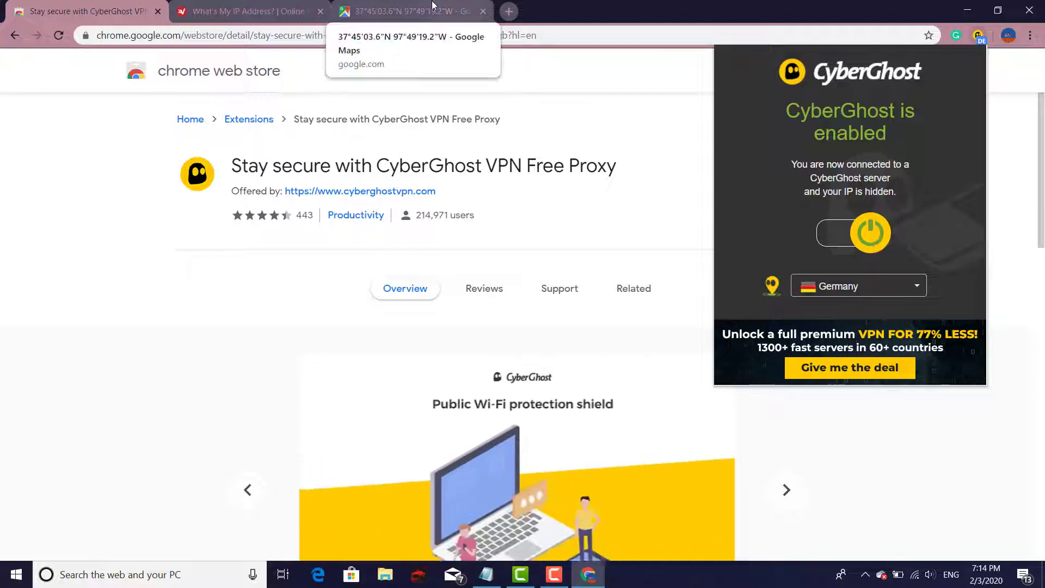
{"action": "left_click", "coordinate": [245, 11]}
Recheck the IP on the Frankfurt map, then return to the ExpressVPN tab showing Frankfurt am Main
{"action": "left_click", "coordinate": [58, 34]}
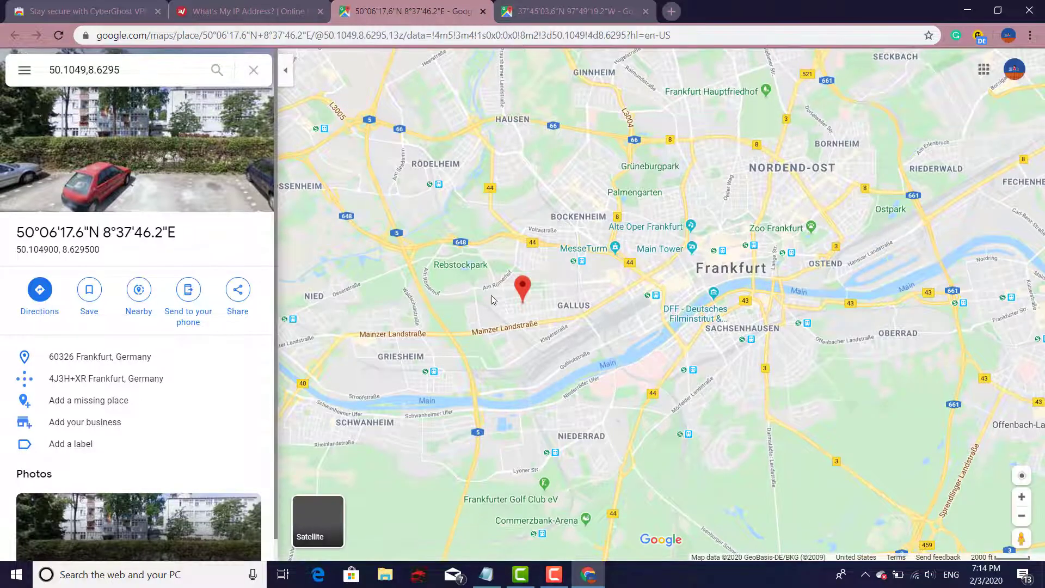
{"action": "scroll", "coordinate": [543, 294], "scroll_direction": "up", "scroll_amount": 1}
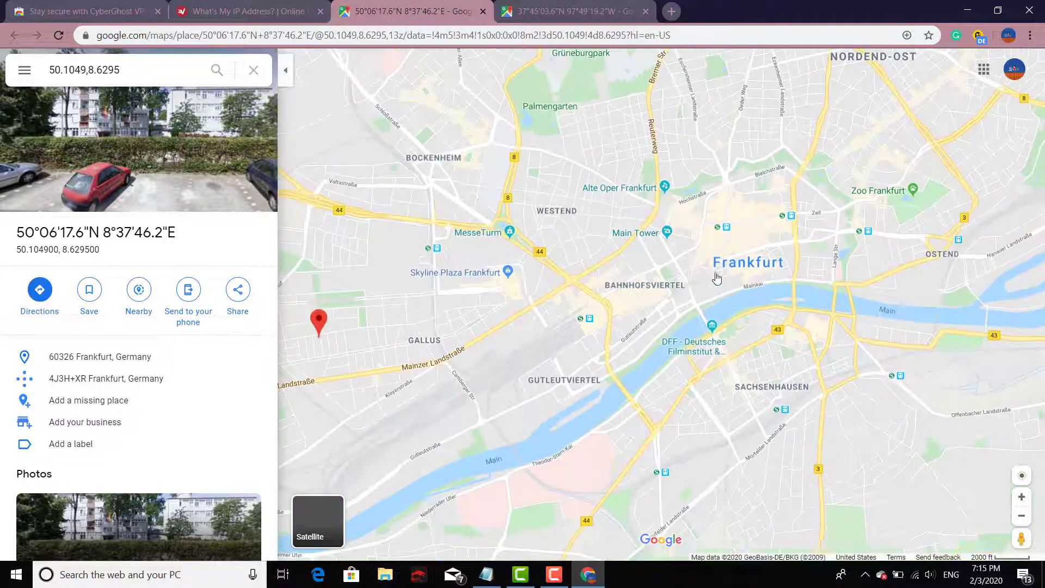
{"action": "scroll", "coordinate": [543, 293], "scroll_direction": "down", "scroll_amount": 1}
{"action": "key", "text": "ctrl+shift+Tab"}
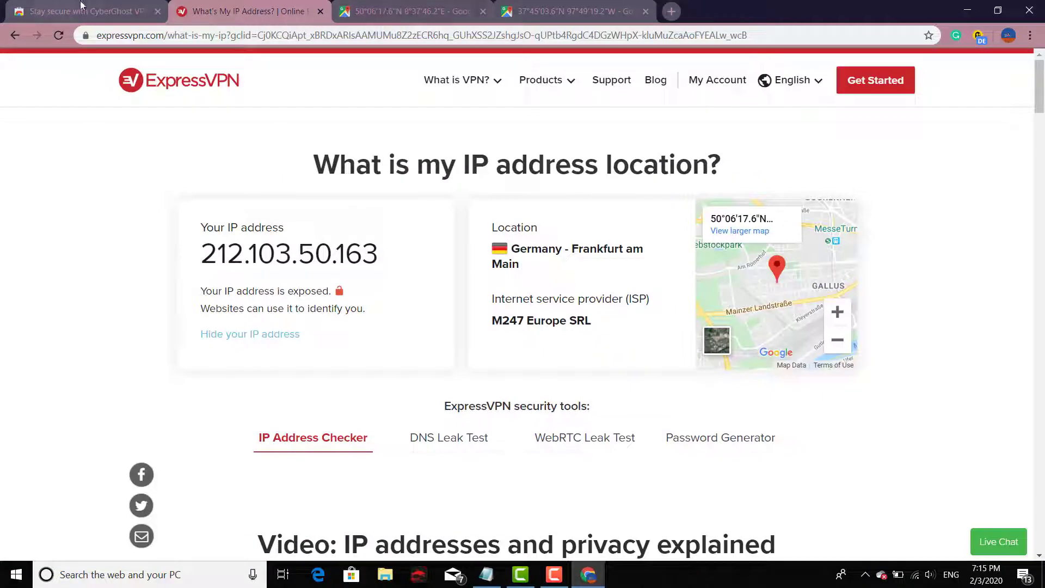
Browse CyberGhost's server locations, then power the CyberGhost VPN off
{"action": "left_click", "coordinate": [978, 38]}
{"action": "left_click", "coordinate": [919, 287]}
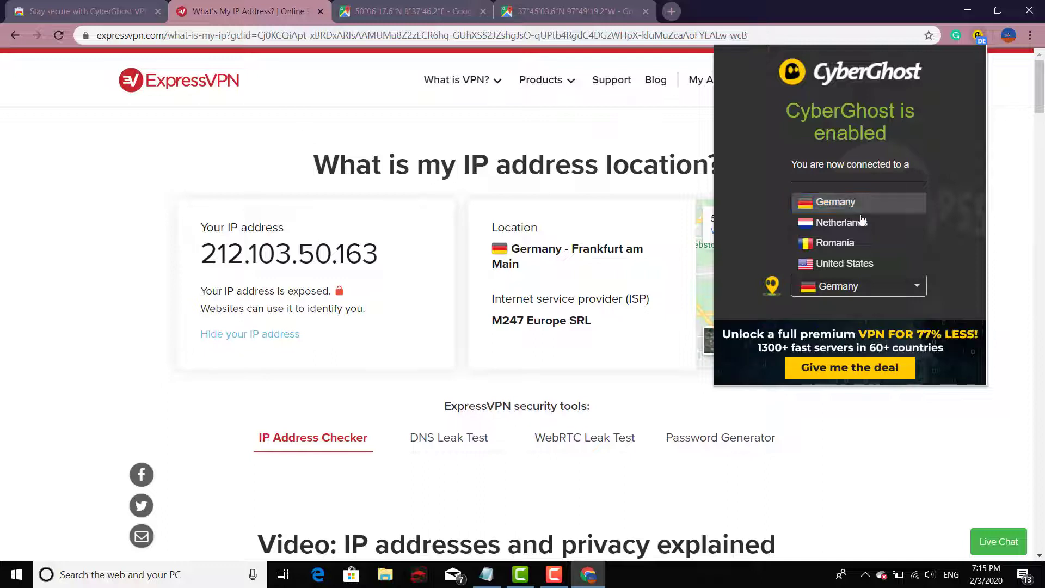
{"action": "left_click", "coordinate": [257, 127]}
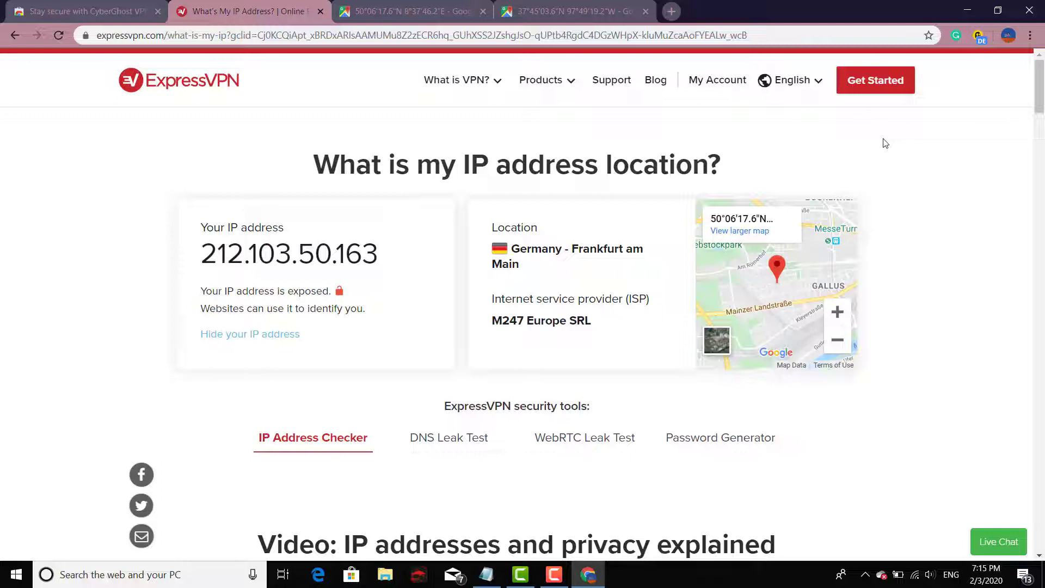
{"action": "mouse_move", "coordinate": [461, 86]}
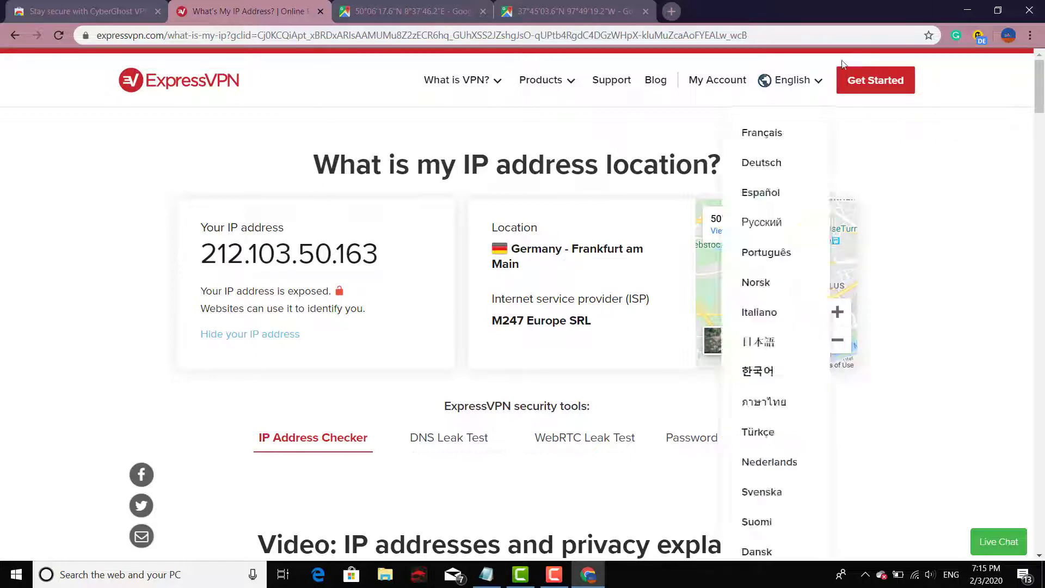
{"action": "left_click", "coordinate": [978, 36]}
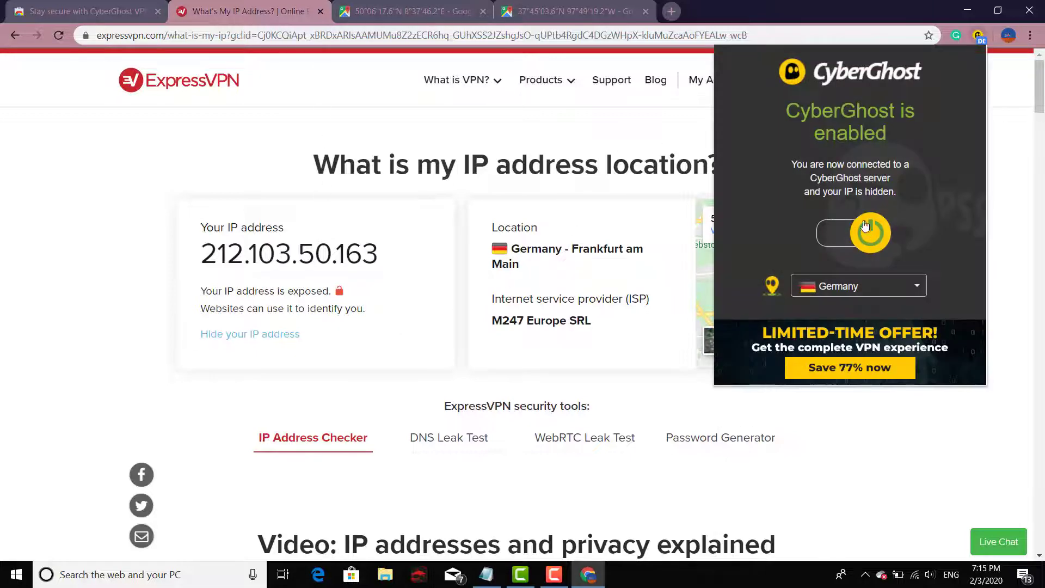
{"action": "left_click", "coordinate": [863, 240]}
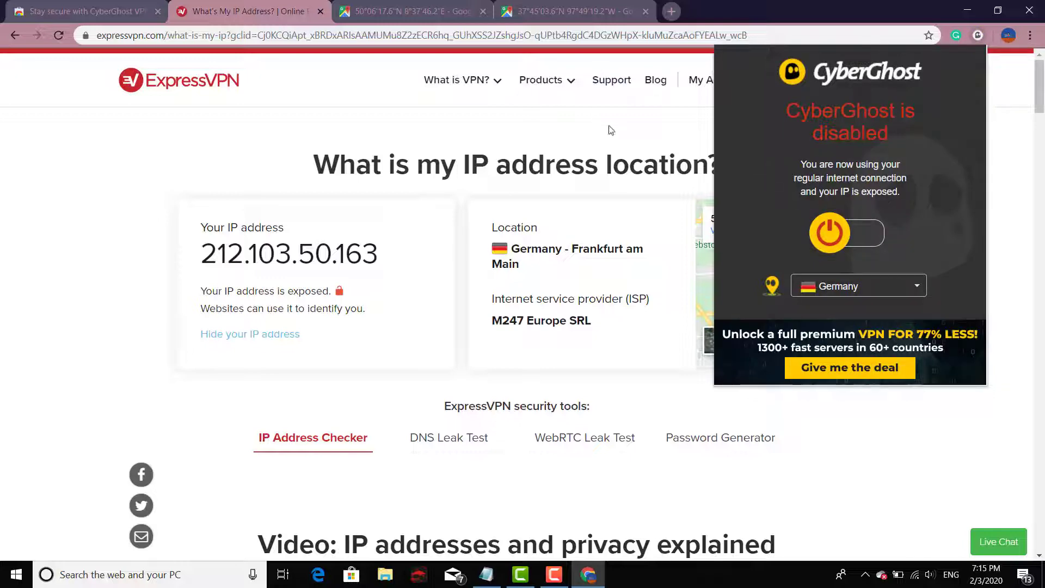
{"action": "left_click", "coordinate": [387, 85]}
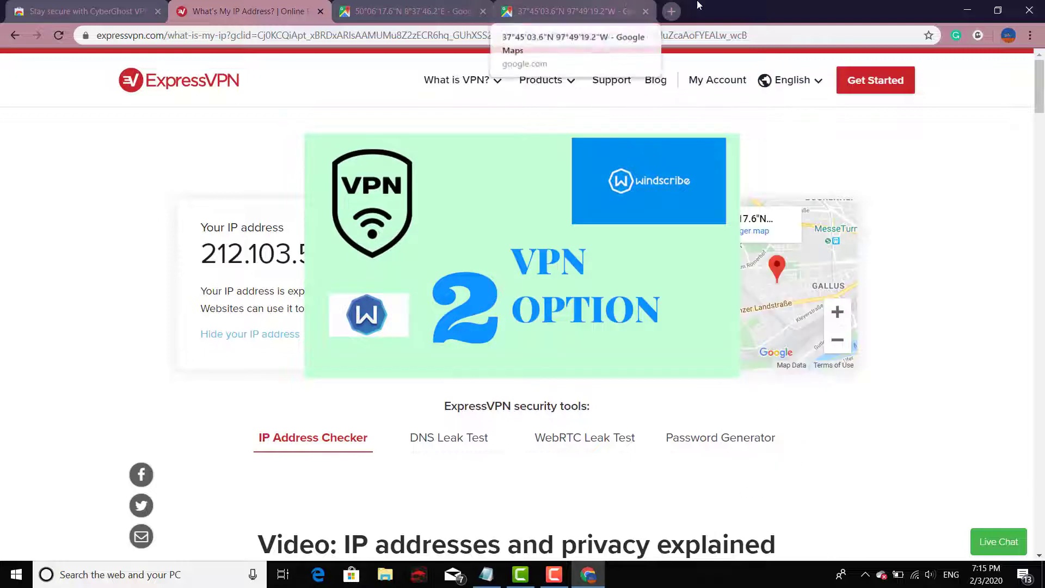
Open a new tab and close both Google Maps tabs
{"action": "left_click", "coordinate": [674, 11]}
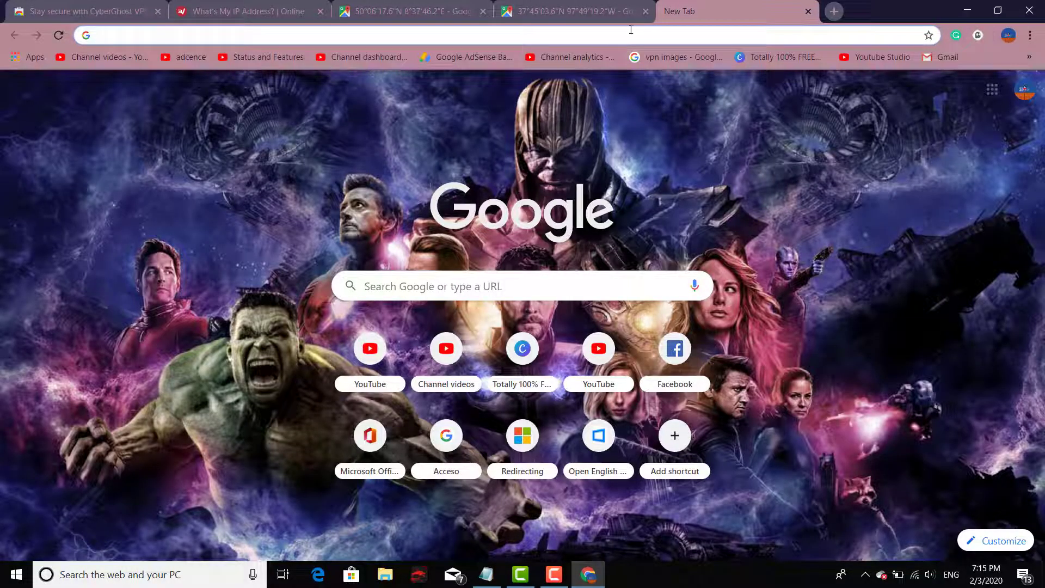
{"action": "left_click", "coordinate": [645, 11]}
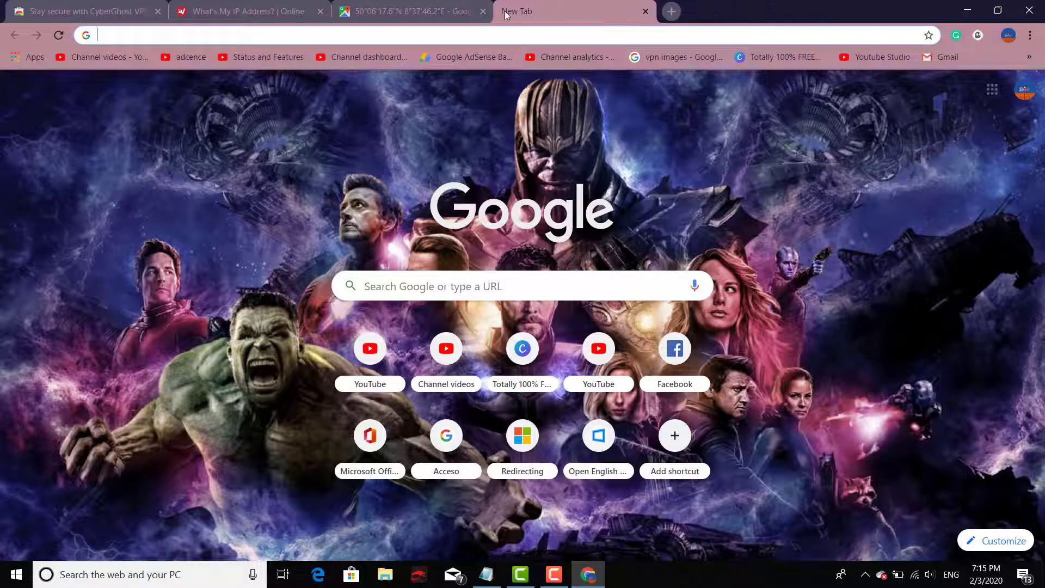
{"action": "left_click", "coordinate": [483, 11]}
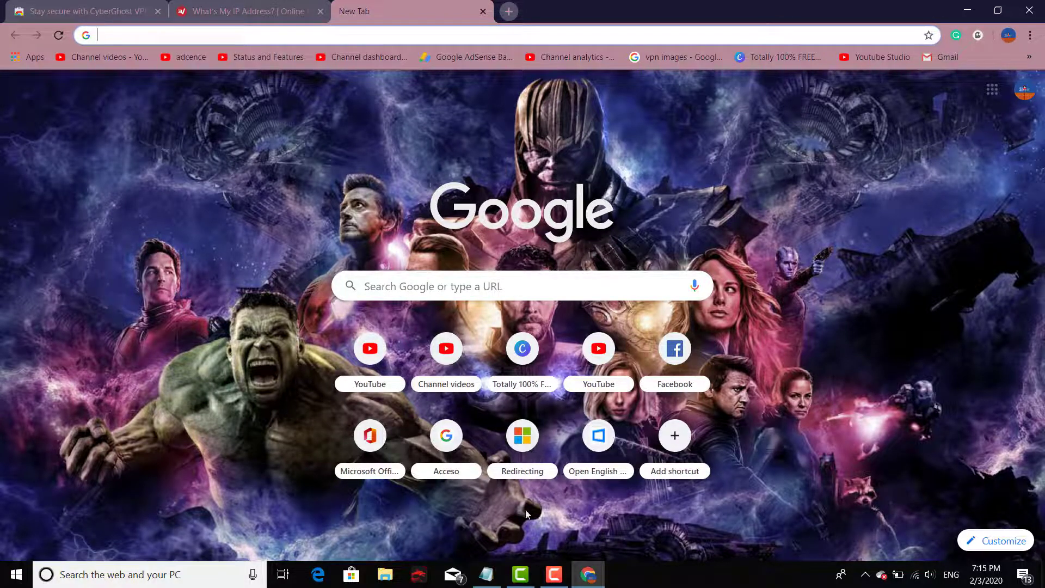
Copy the Windscribe link from Notepad and open its Chrome Web Store page
{"action": "left_click", "coordinate": [486, 574]}
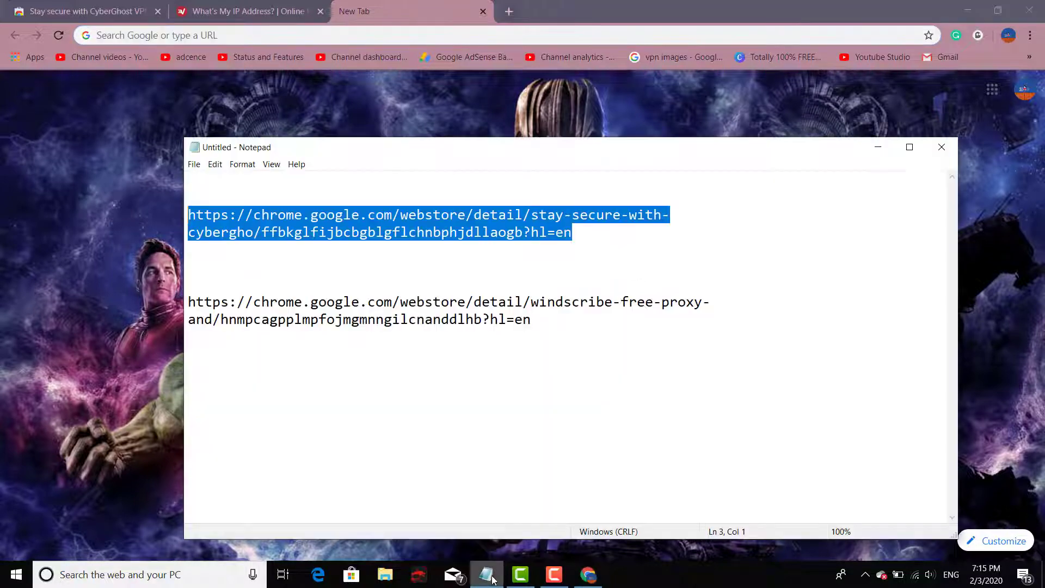
{"action": "left_click_drag", "start_coordinate": [577, 325], "coordinate": [185, 294]}
{"action": "key", "text": "ctrl+c"}
{"action": "left_click", "coordinate": [282, 35]}
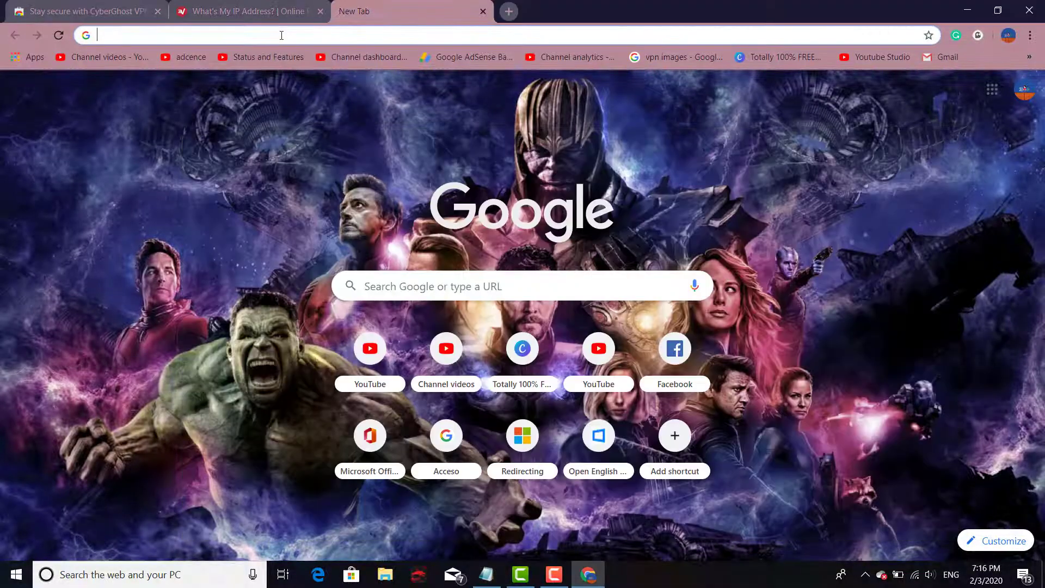
{"action": "key", "text": "ctrl+v"}
{"action": "key", "text": "Return"}
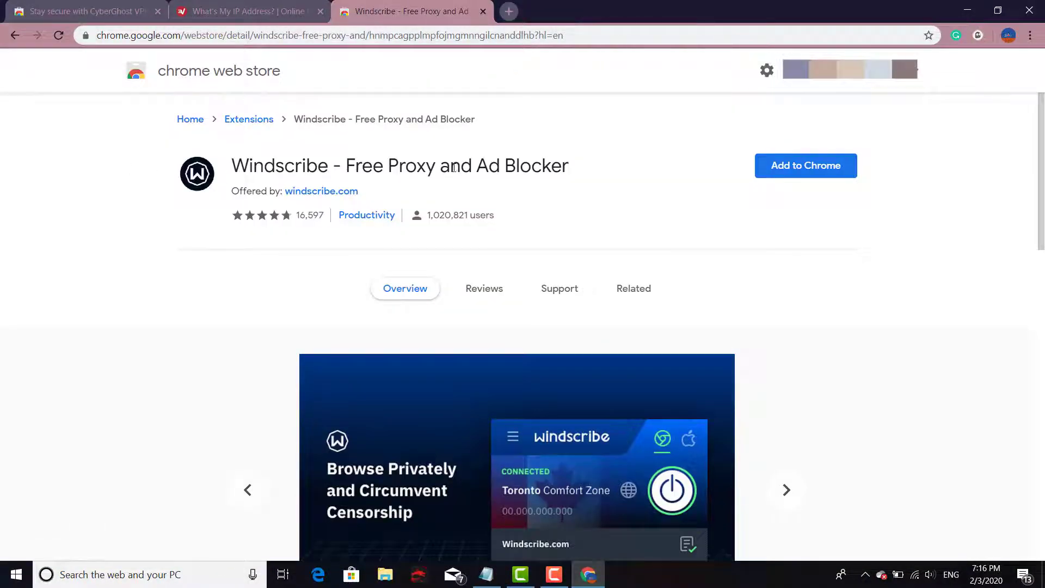
{"action": "scroll", "coordinate": [783, 143], "scroll_direction": "down", "scroll_amount": 1}
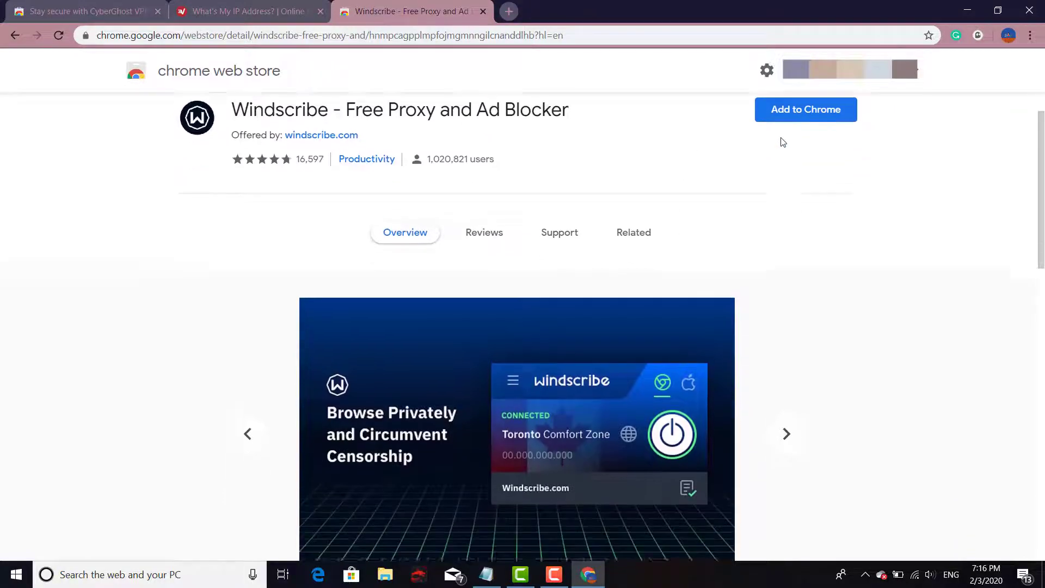
{"action": "scroll", "coordinate": [782, 143], "scroll_direction": "down", "scroll_amount": 4}
{"action": "scroll", "coordinate": [785, 149], "scroll_direction": "up", "scroll_amount": 5}
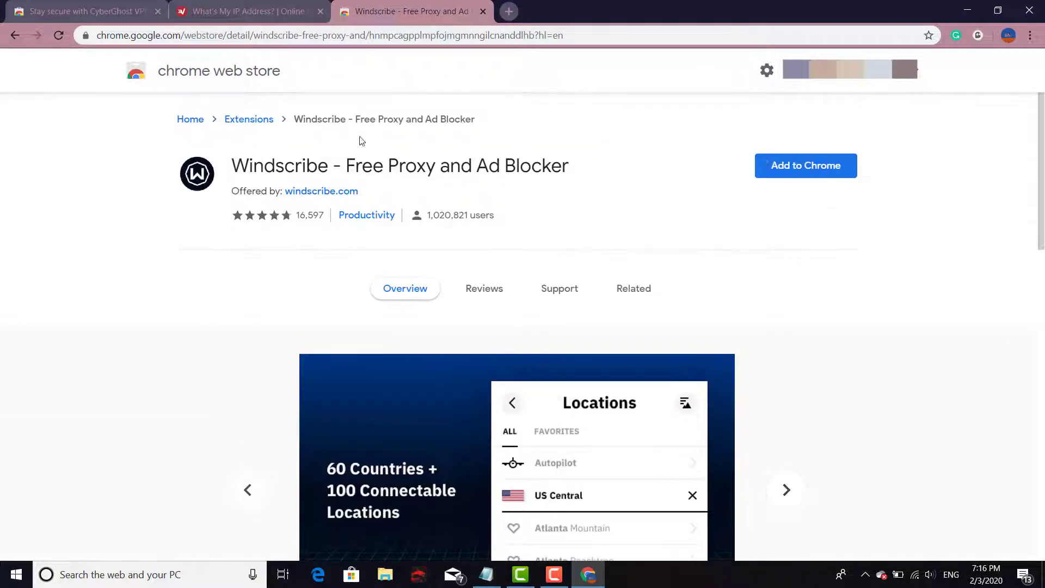
Add Windscribe - Free Proxy and Ad Blocker to Chrome and open its toolbar panel
{"action": "left_click", "coordinate": [780, 165]}
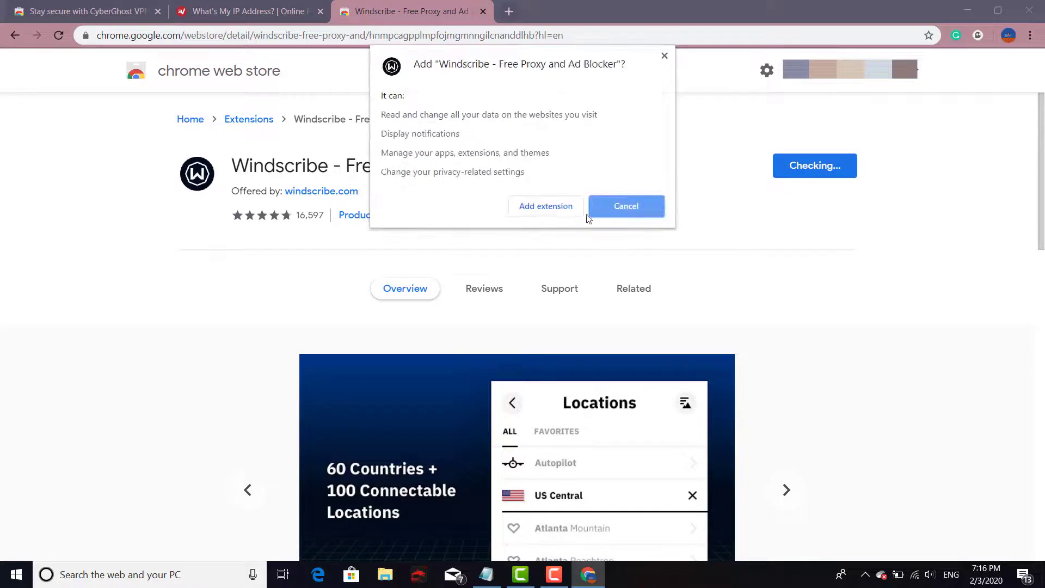
{"action": "left_click", "coordinate": [559, 215]}
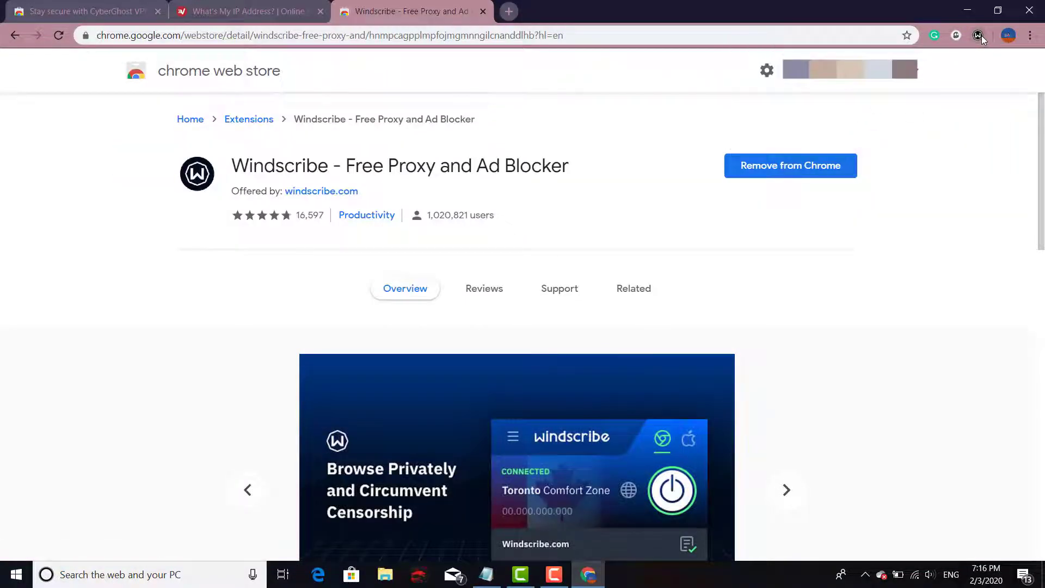
{"action": "right_click", "coordinate": [978, 36]}
{"action": "left_click", "coordinate": [774, 119]}
{"action": "left_click", "coordinate": [978, 36]}
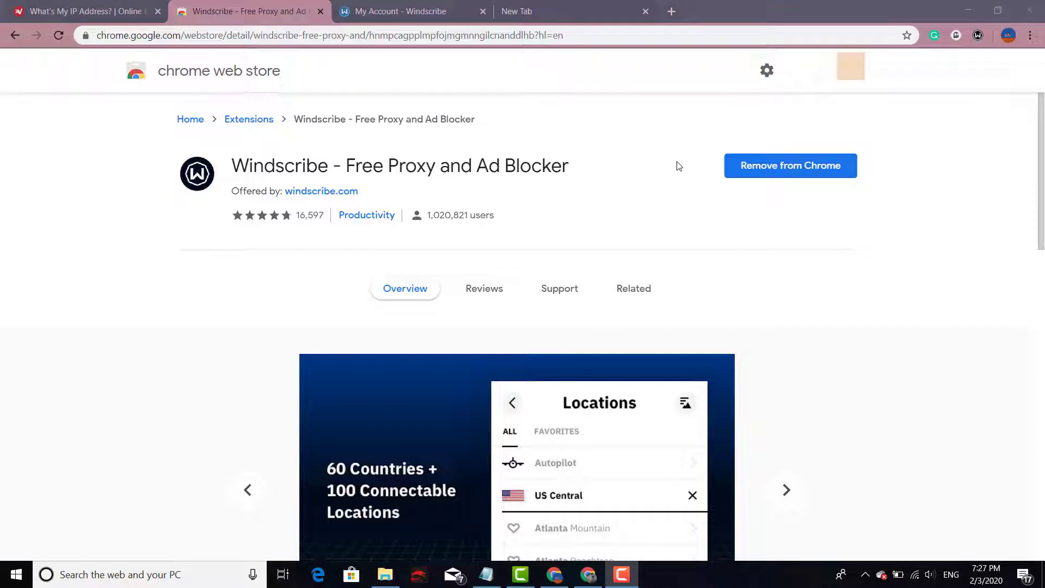
{"action": "scroll", "coordinate": [685, 166], "scroll_direction": "down", "scroll_amount": 3}
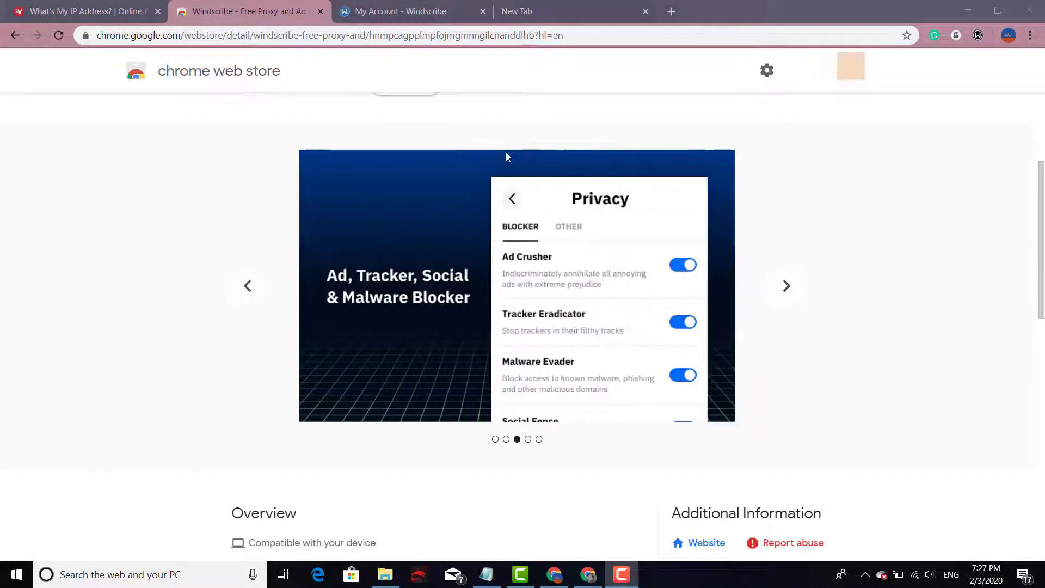
{"action": "scroll", "coordinate": [765, 180], "scroll_direction": "up", "scroll_amount": 3}
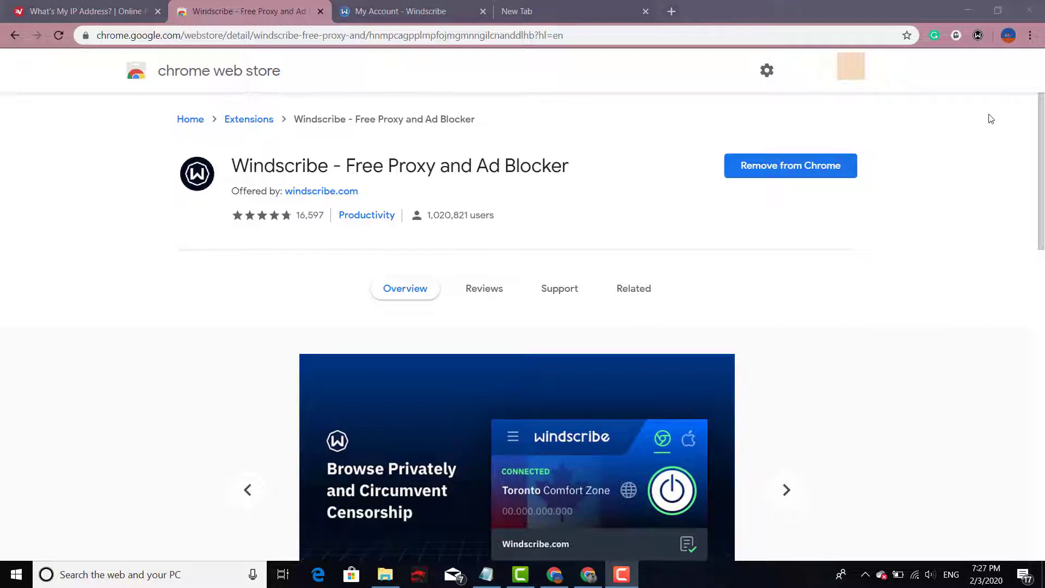
Power on Windscribe from its toolbar panel, connecting via Autopilot to IP 198.96.95.160
{"action": "left_click", "coordinate": [977, 36]}
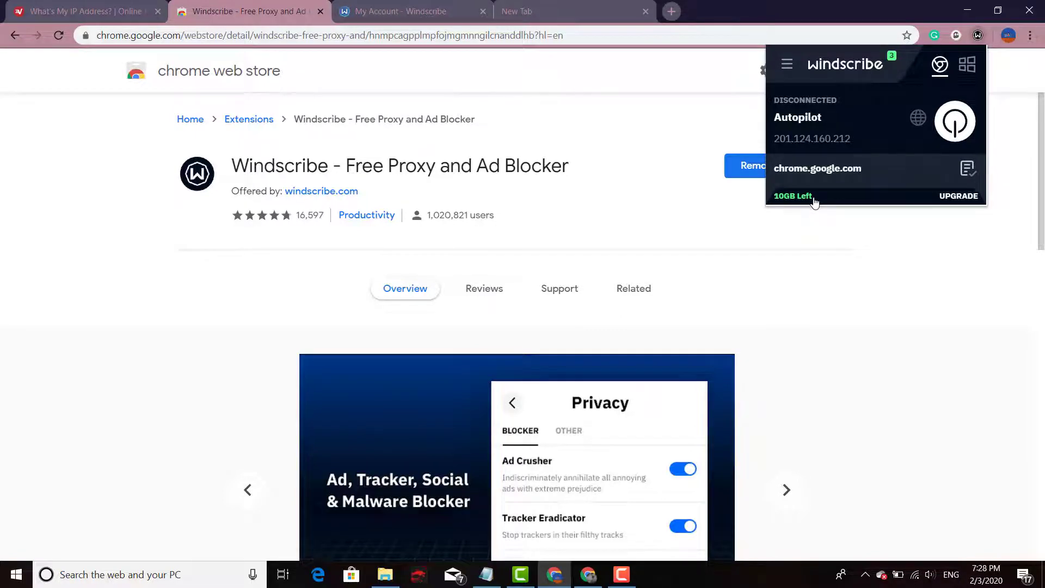
{"action": "mouse_move", "coordinate": [795, 203]}
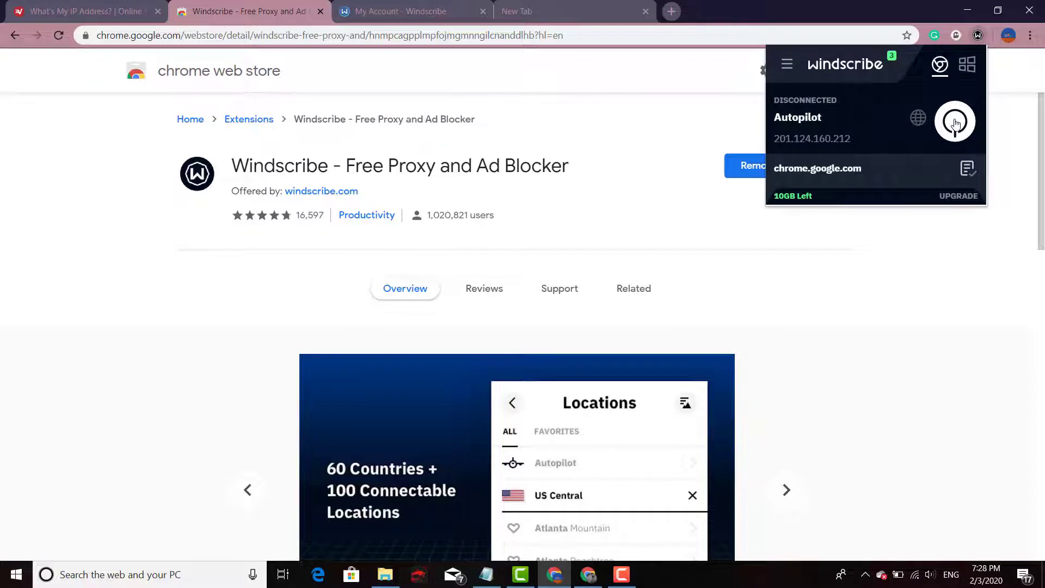
{"action": "left_click", "coordinate": [955, 124]}
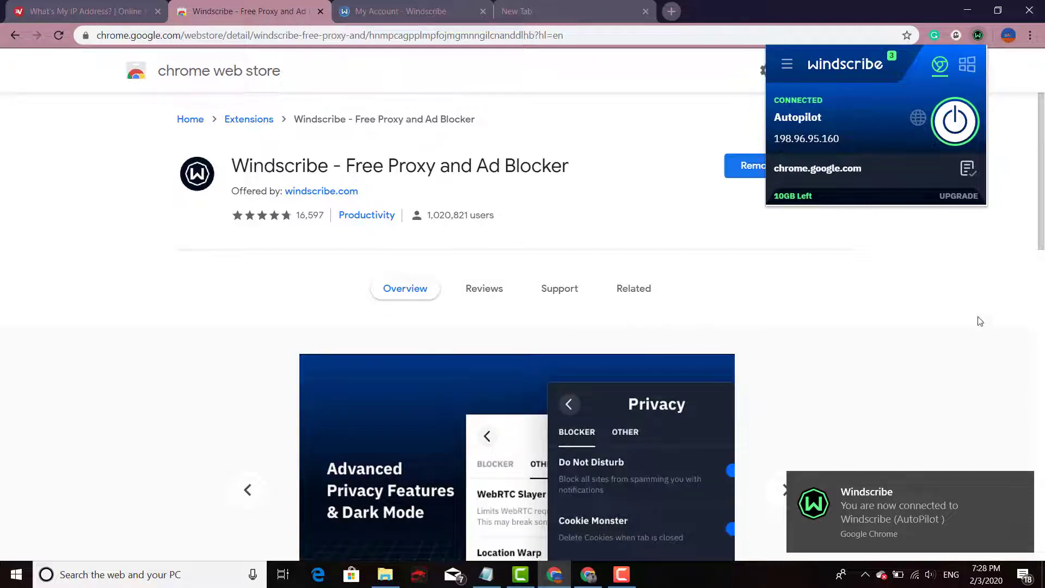
Reload the IP checker tab to see the new Windscribe IP 198.96.95.160
{"action": "left_click", "coordinate": [702, 111]}
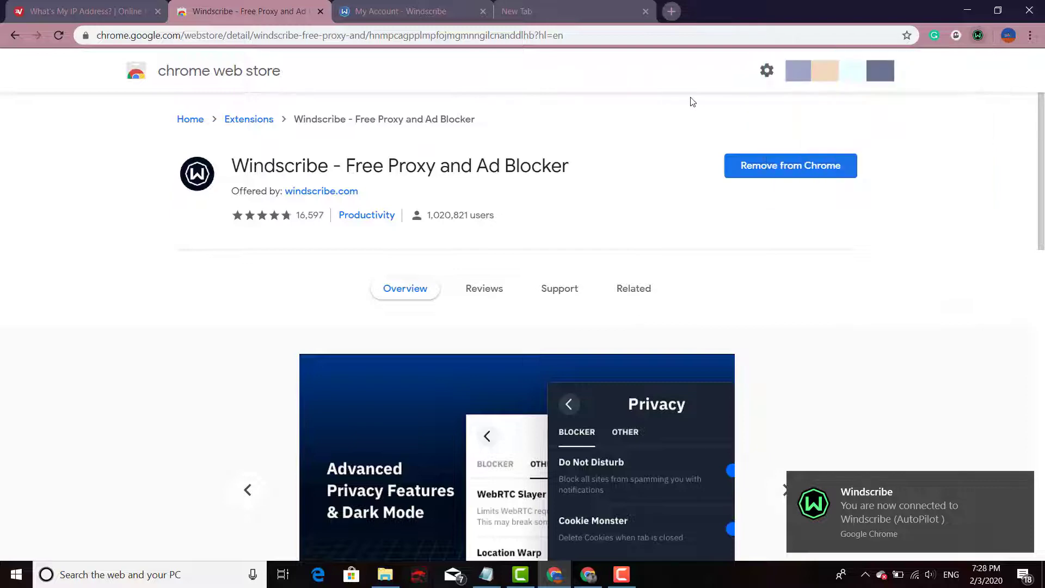
{"action": "left_click", "coordinate": [132, 5]}
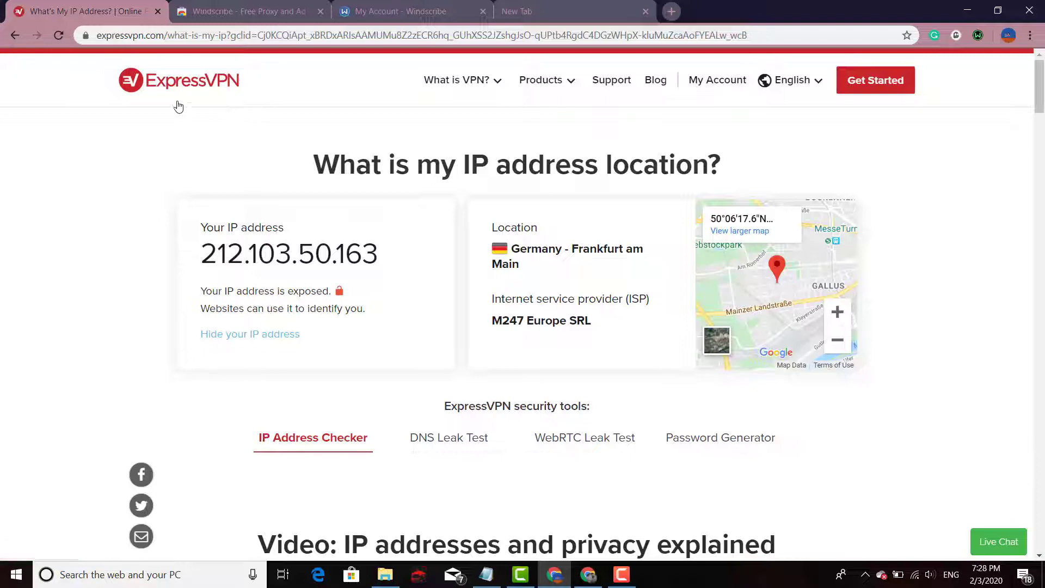
{"action": "left_click", "coordinate": [60, 38]}
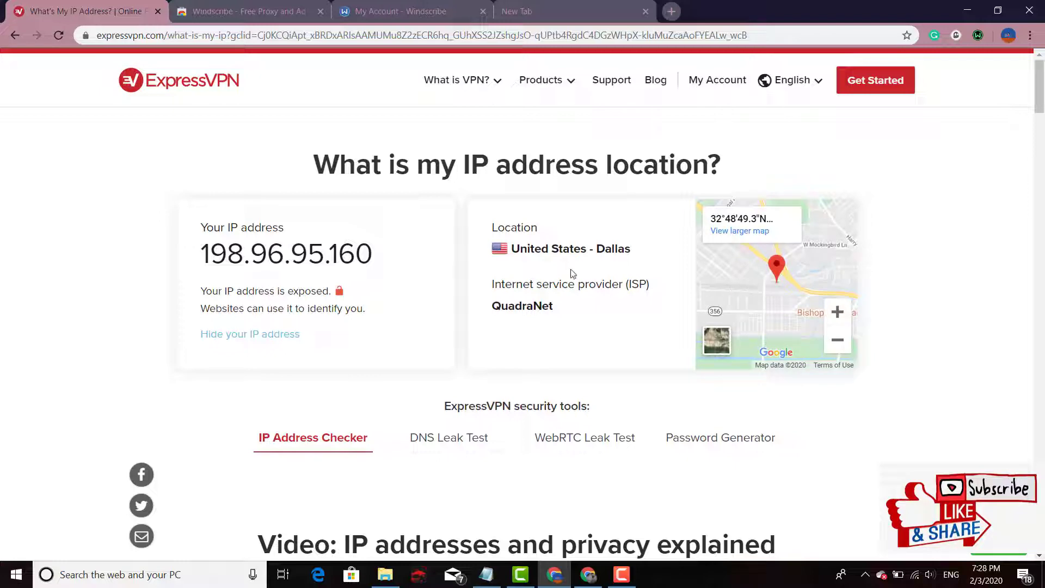
View the IP location at 32.8137, -96.8704 in Dallas, Texas on a larger map, and recheck Windscribe's status
{"action": "left_click", "coordinate": [750, 231]}
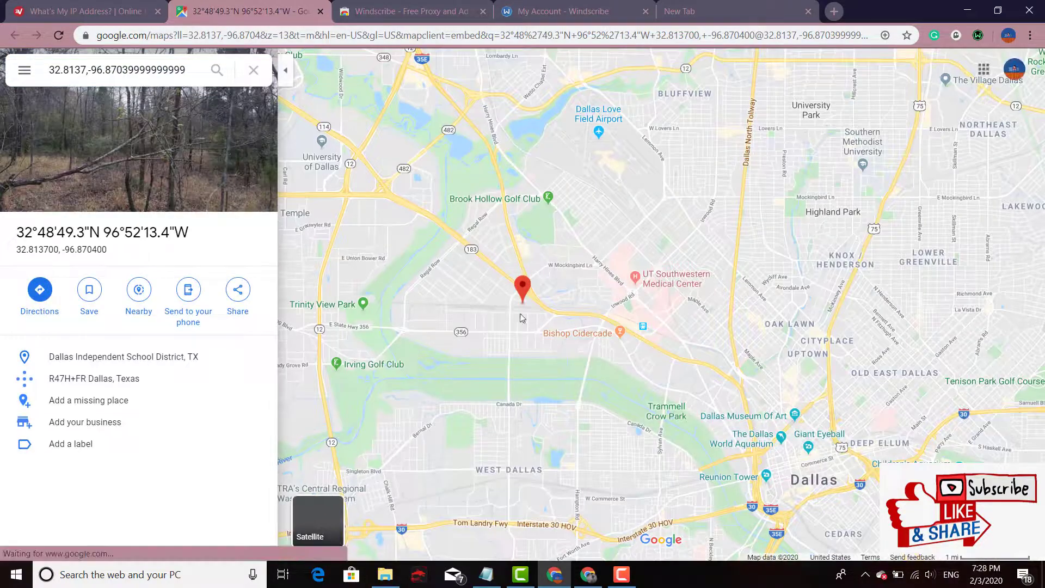
{"action": "scroll", "coordinate": [572, 297], "scroll_direction": "down", "scroll_amount": 3}
{"action": "scroll", "coordinate": [595, 293], "scroll_direction": "down", "scroll_amount": 3}
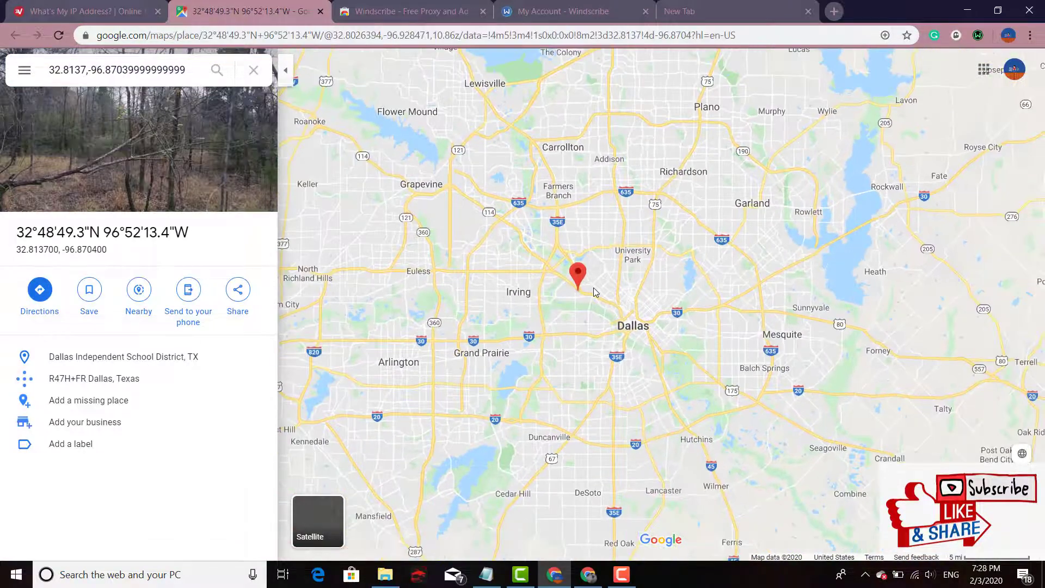
{"action": "scroll", "coordinate": [595, 286], "scroll_direction": "down", "scroll_amount": 3}
{"action": "scroll", "coordinate": [598, 287], "scroll_direction": "down", "scroll_amount": 2}
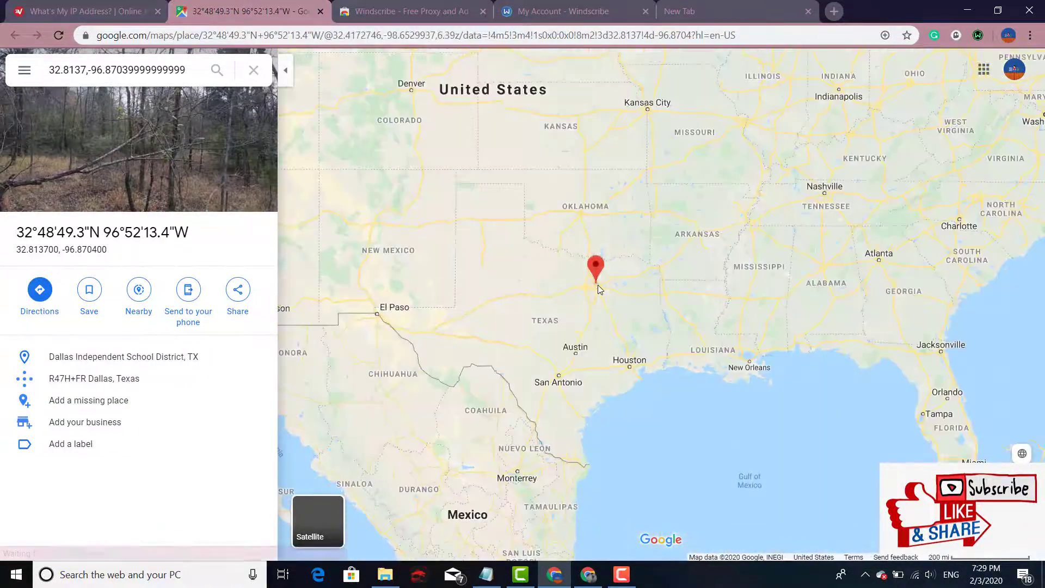
{"action": "scroll", "coordinate": [597, 286], "scroll_direction": "up", "scroll_amount": 3}
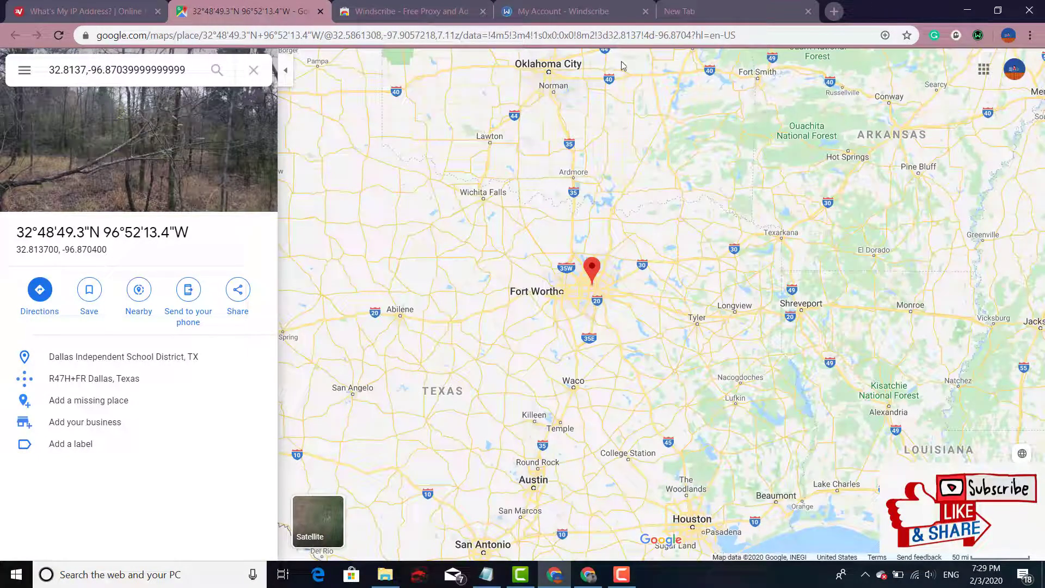
{"action": "left_click", "coordinate": [979, 34]}
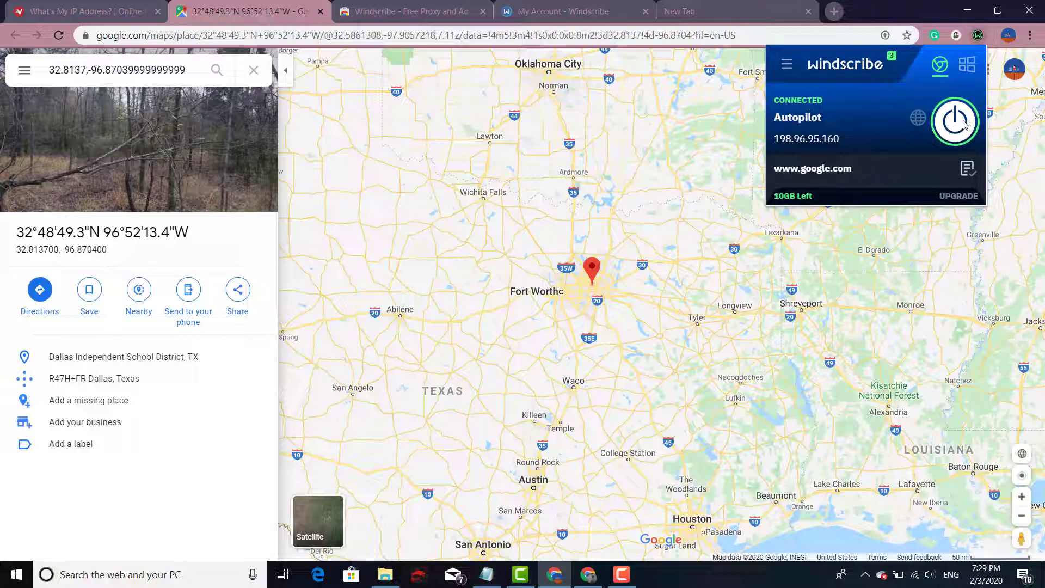
Disconnect Windscribe, then search 'vpn book' in the new tab and scroll down
{"action": "left_click", "coordinate": [964, 124]}
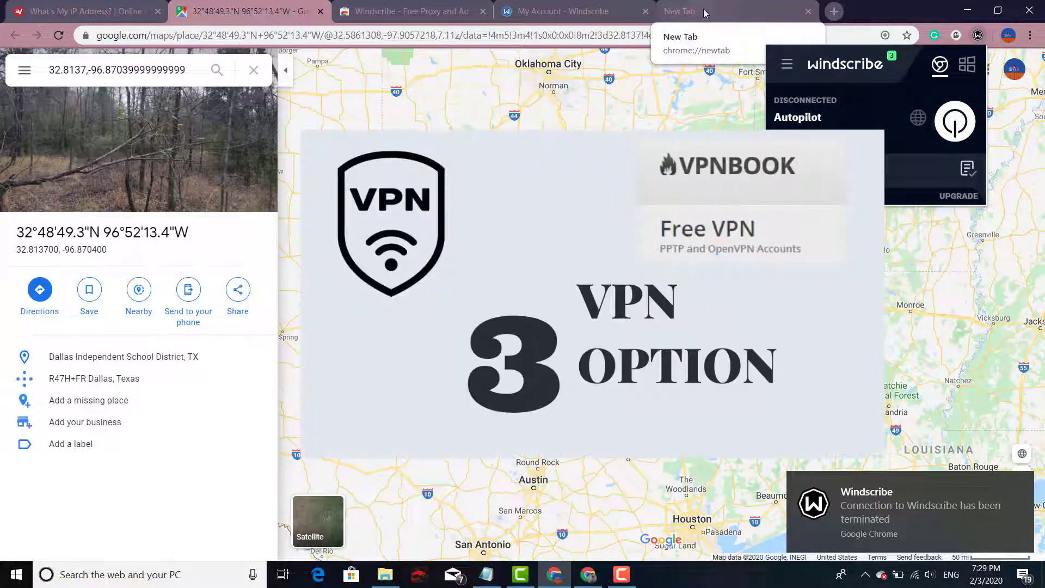
{"action": "left_click", "coordinate": [703, 9]}
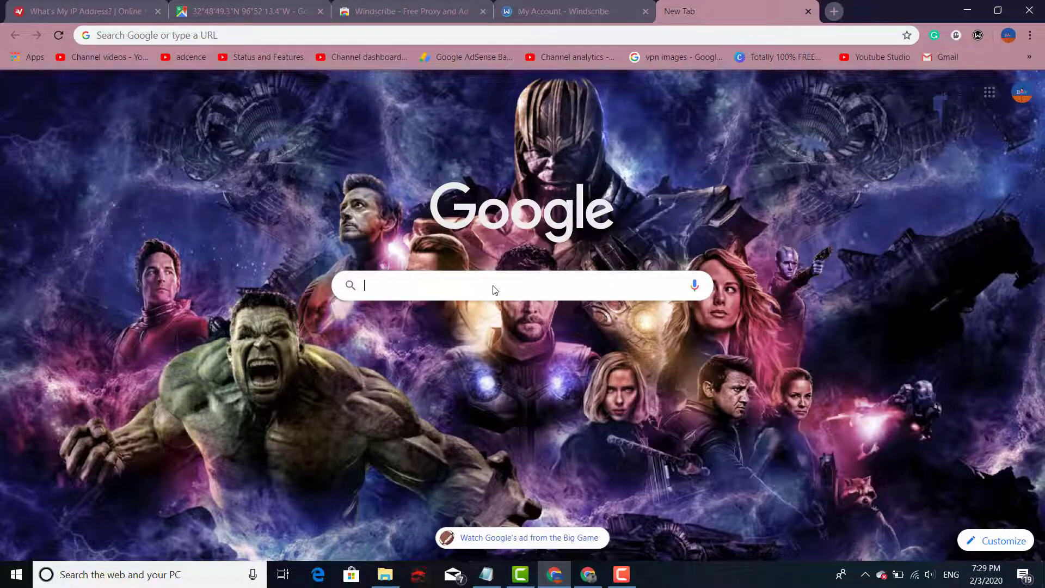
{"action": "type", "text": "vpn"}
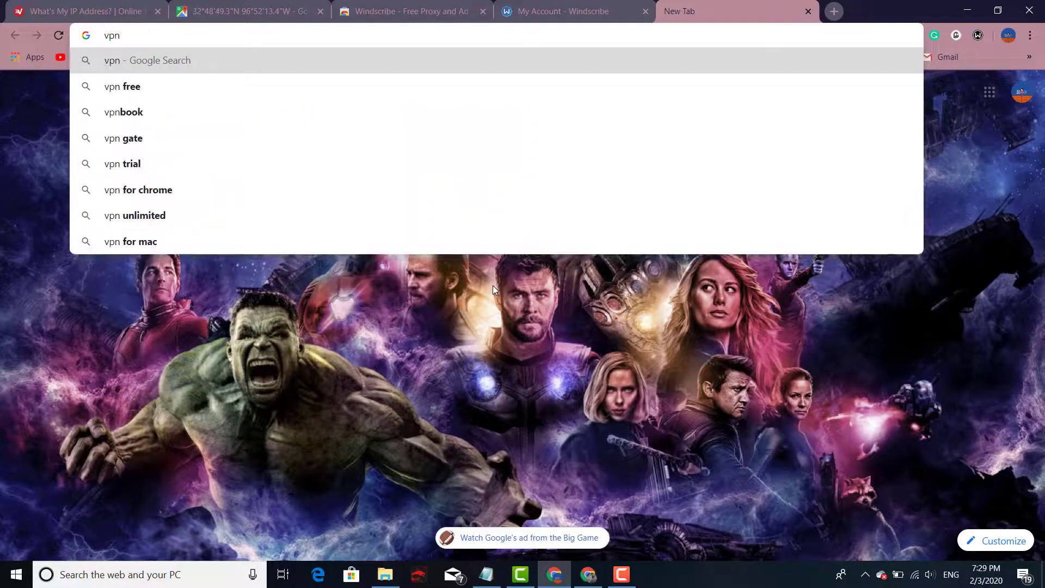
{"action": "type", "text": " book"}
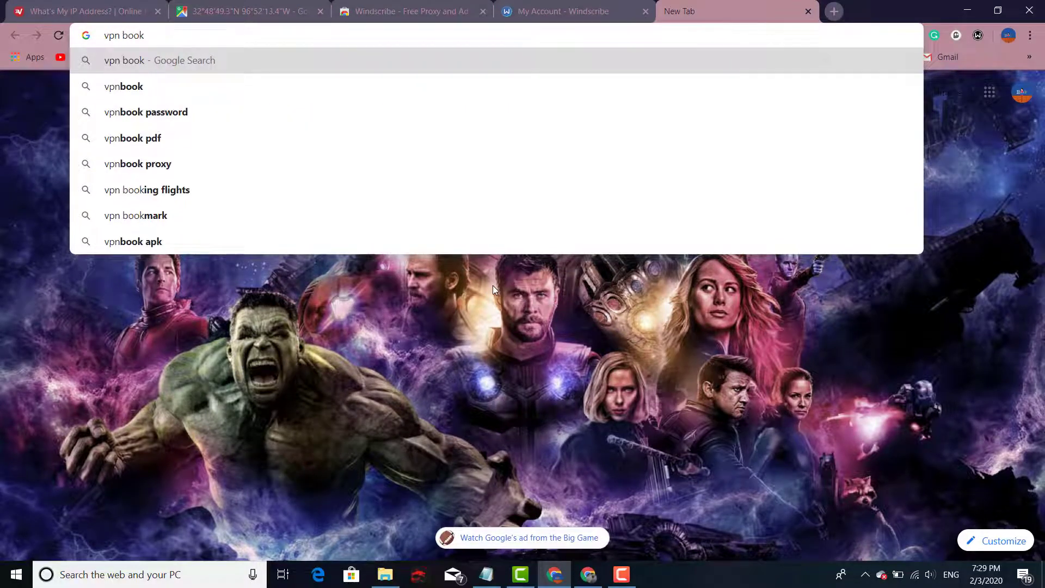
{"action": "key", "text": "Return"}
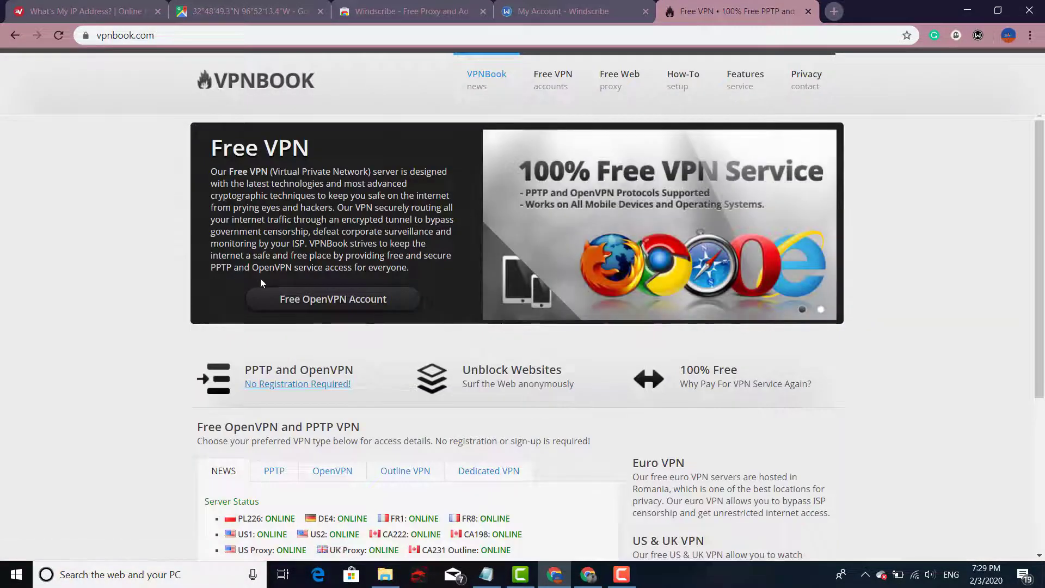
{"action": "scroll", "coordinate": [260, 279], "scroll_direction": "down", "scroll_amount": 4}
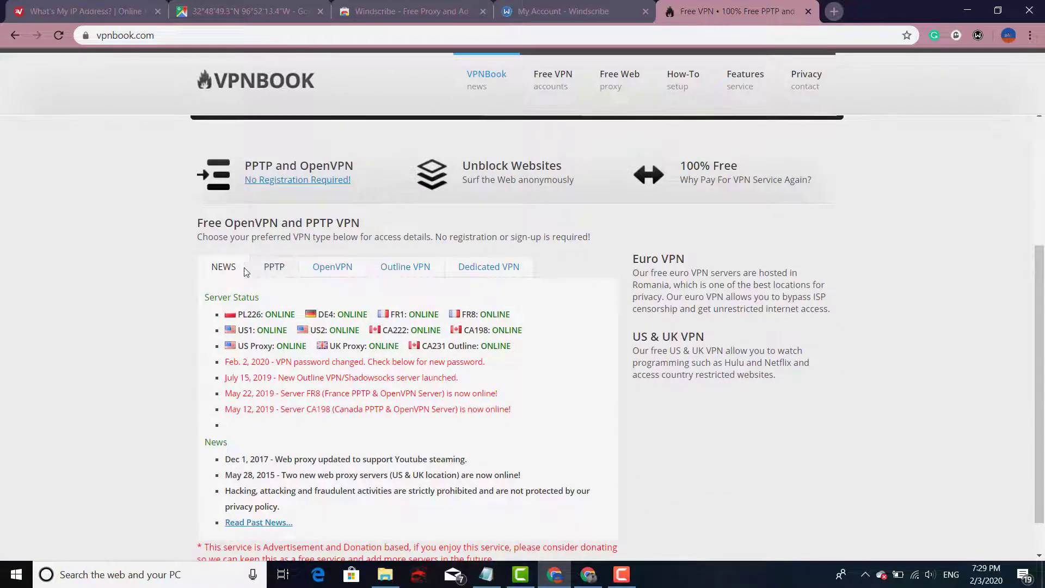
Show VPNBook's PPTP server list, then start a new Notepad line below the two links and move Notepad aside
{"action": "left_click", "coordinate": [281, 272]}
{"action": "scroll", "coordinate": [297, 355], "scroll_direction": "down", "scroll_amount": 1}
{"action": "left_click", "coordinate": [492, 575]}
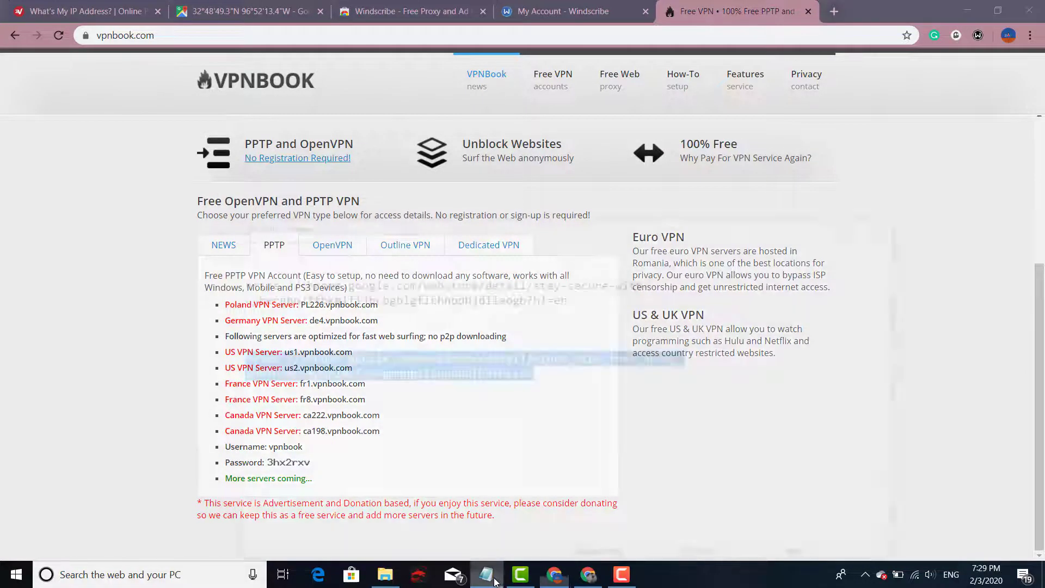
{"action": "left_click", "coordinate": [804, 272]}
{"action": "left_click", "coordinate": [598, 335]}
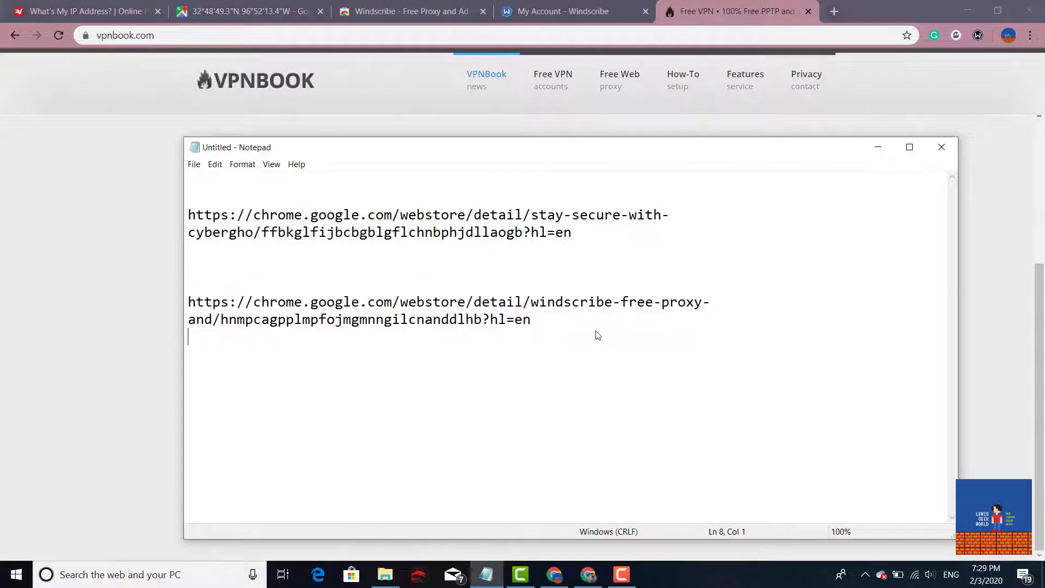
{"action": "key", "text": "Return"}
{"action": "key", "text": "Return"}
{"action": "left_click_drag", "start_coordinate": [433, 154], "coordinate": [802, 136]}
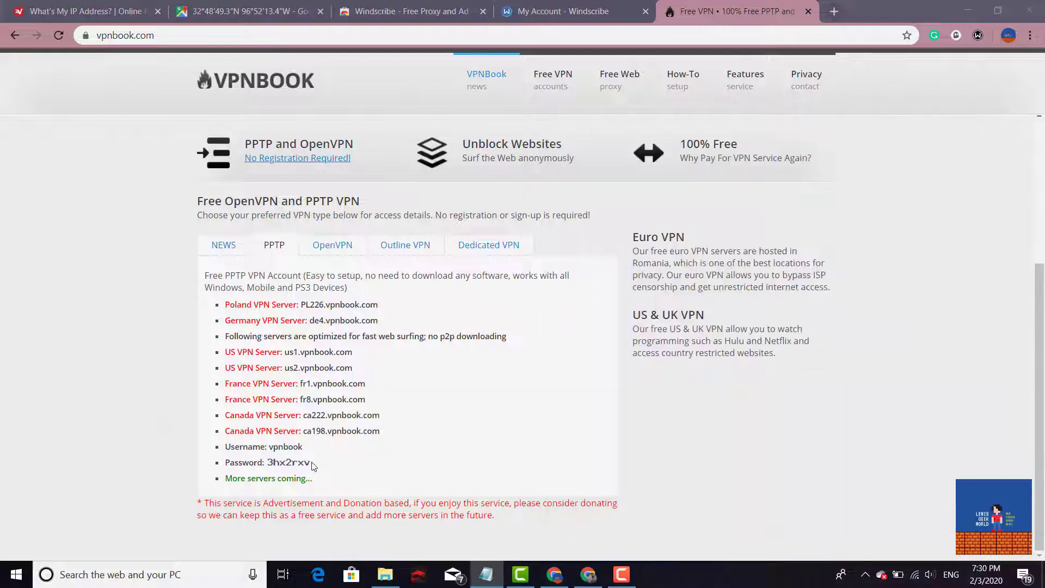
Type the listed PPTP password into Notepad and select ca198.vpnbook.com on the VPNBook page
{"action": "left_click", "coordinate": [335, 465]}
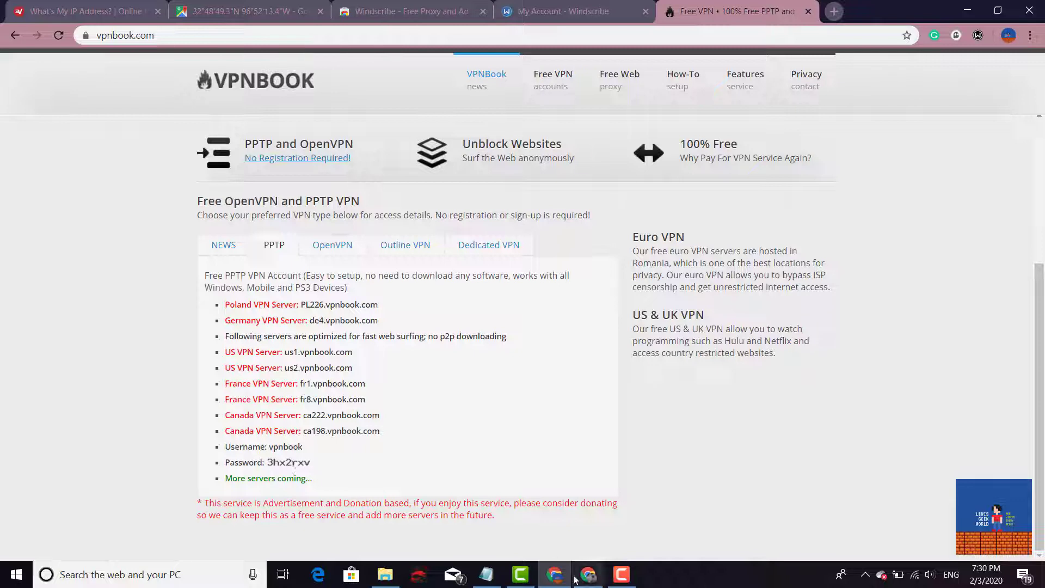
{"action": "left_click", "coordinate": [486, 574]}
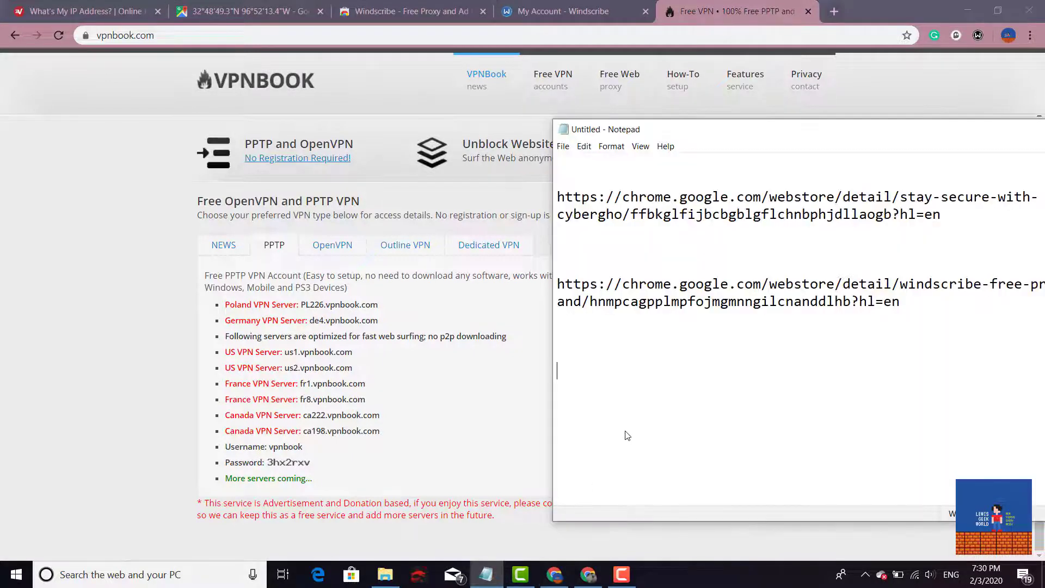
{"action": "type", "text": "3hx"}
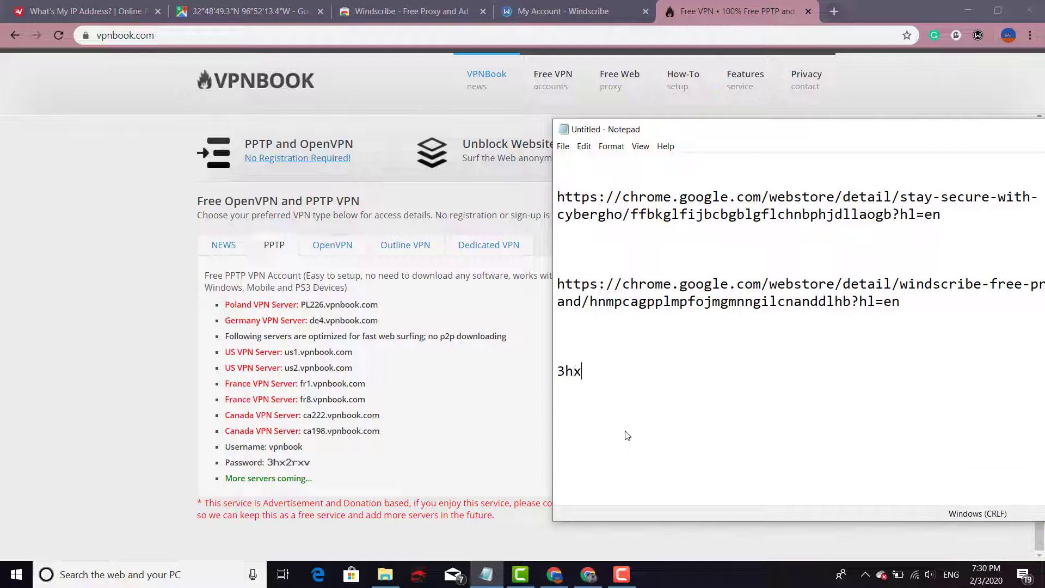
{"action": "type", "text": "2rxv"}
{"action": "left_click_drag", "start_coordinate": [383, 435], "coordinate": [306, 436]}
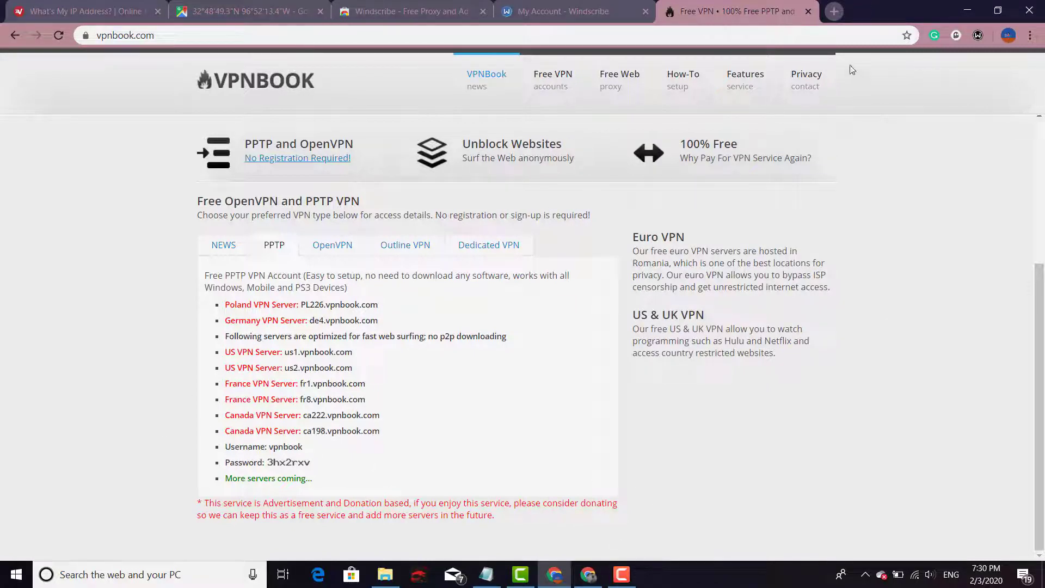
Minimize Chrome, center Notepad, and browse Network & Internet settings to the Proxy page before closing Settings
{"action": "left_click", "coordinate": [967, 9]}
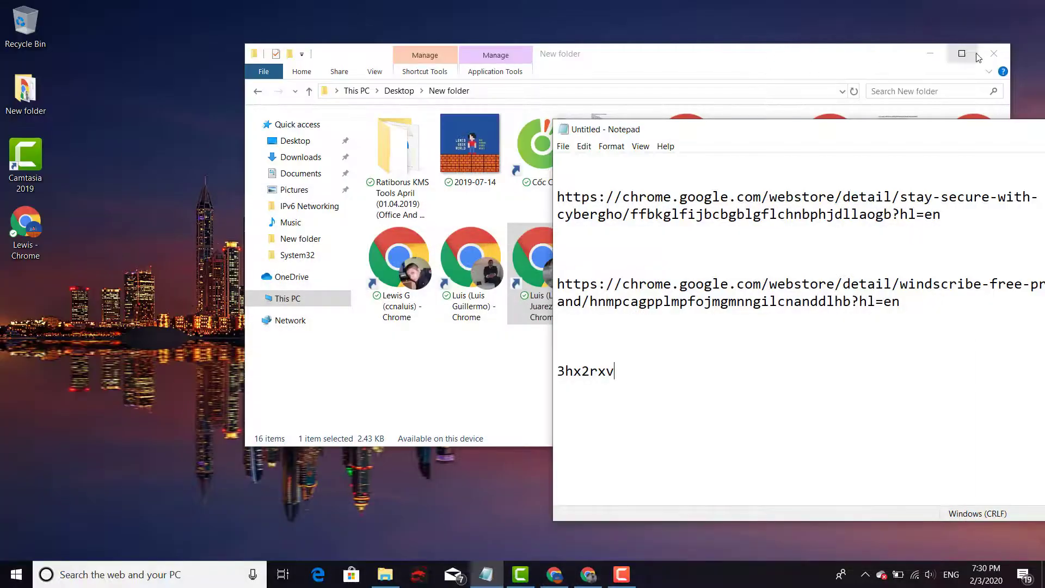
{"action": "left_click", "coordinate": [930, 53]}
{"action": "left_click_drag", "start_coordinate": [816, 133], "coordinate": [413, 65]}
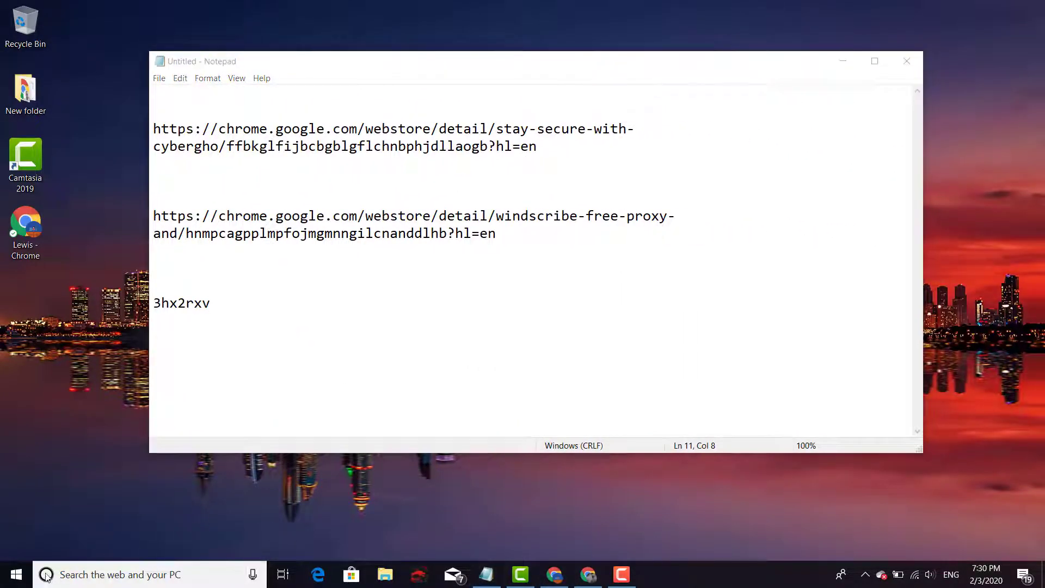
{"action": "left_click", "coordinate": [19, 573]}
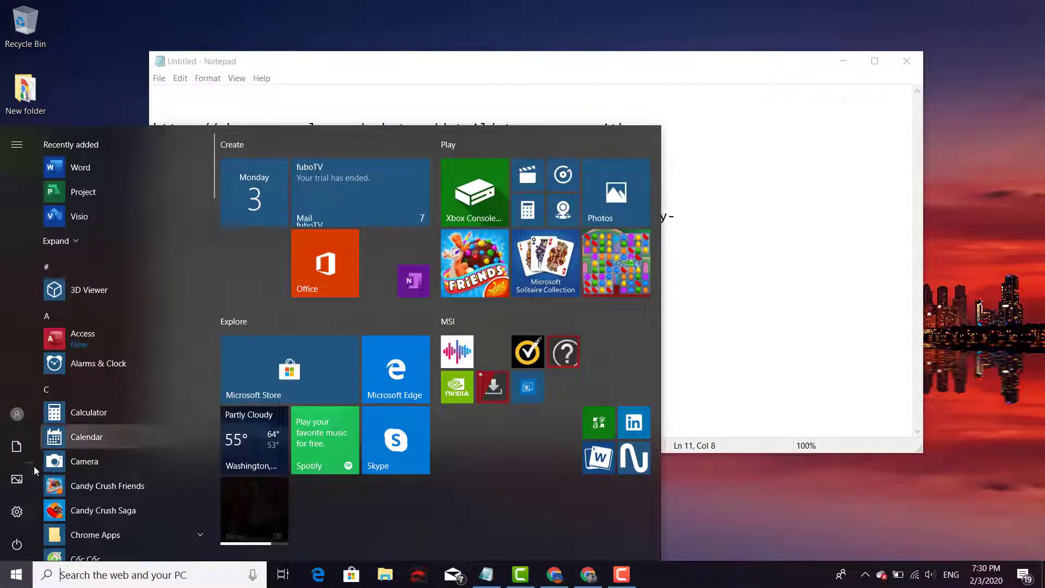
{"action": "left_click", "coordinate": [27, 514]}
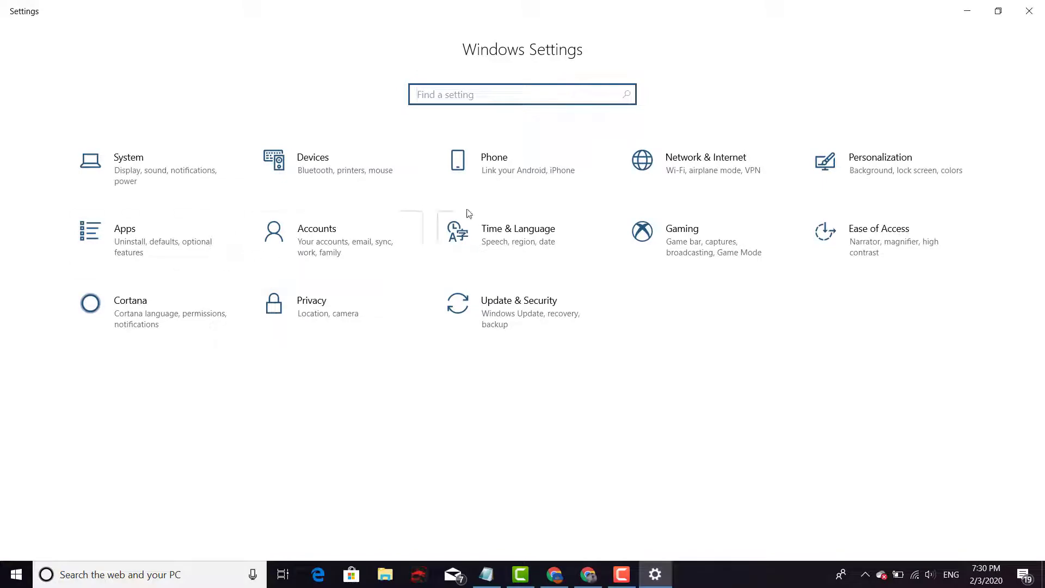
{"action": "left_click", "coordinate": [678, 165]}
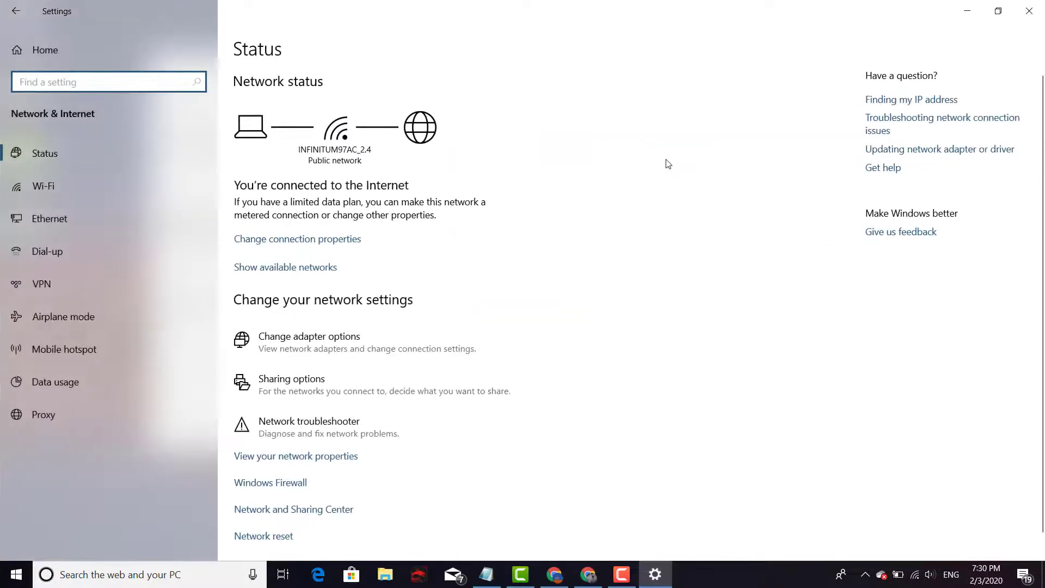
{"action": "scroll", "coordinate": [371, 339], "scroll_direction": "down", "scroll_amount": 1}
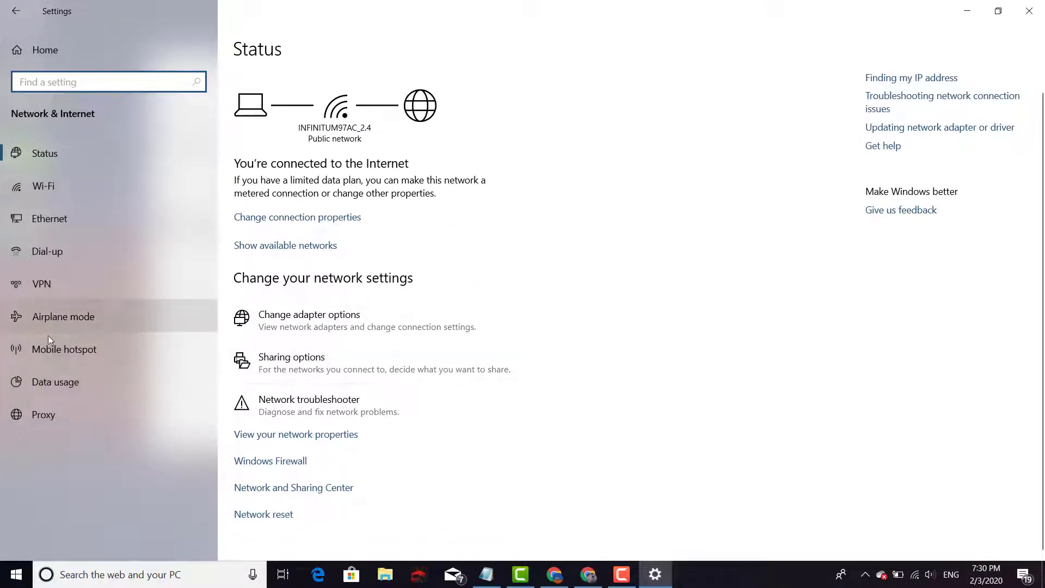
{"action": "left_click", "coordinate": [54, 416]}
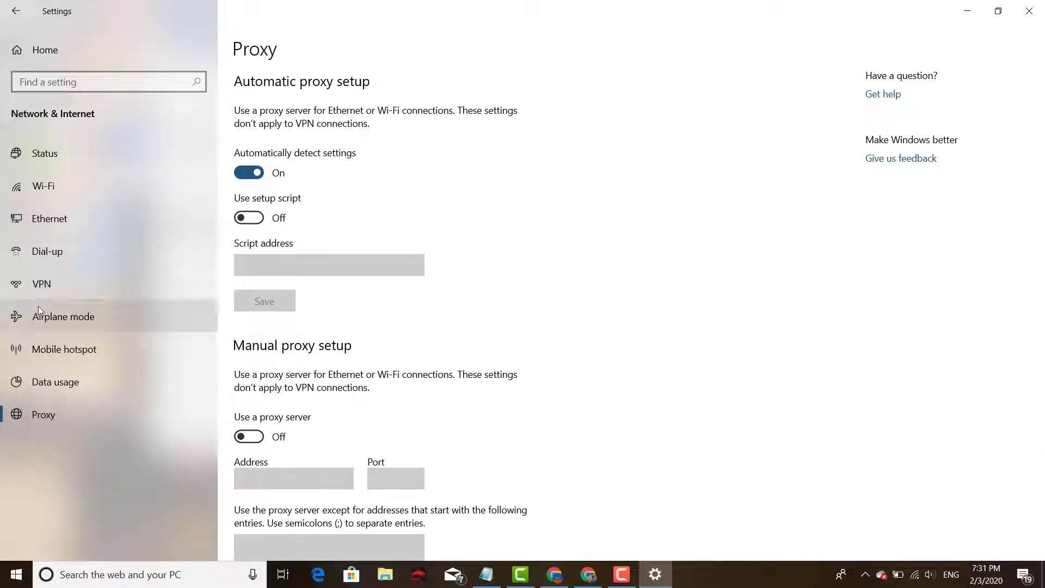
{"action": "left_click", "coordinate": [14, 16]}
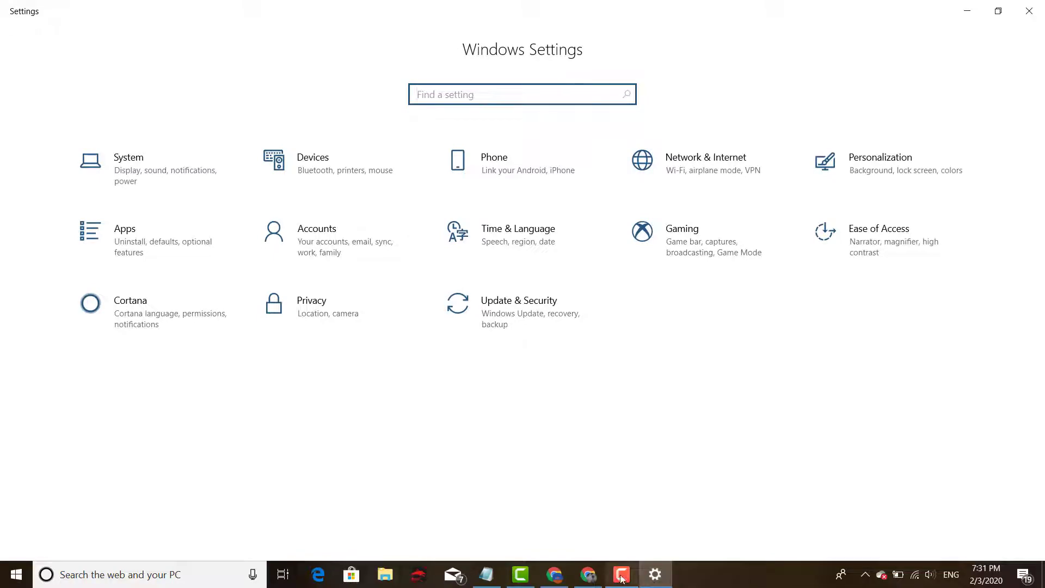
{"action": "left_click", "coordinate": [1029, 11]}
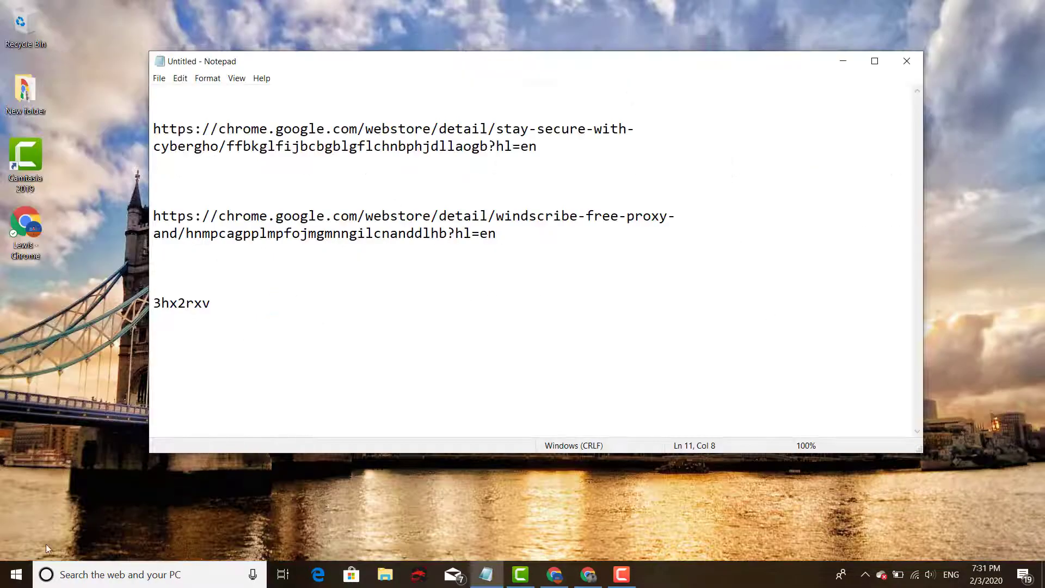
Reopen Settings, go to Network & Internet > VPN, and start adding a VPN connection
{"action": "left_click", "coordinate": [12, 572]}
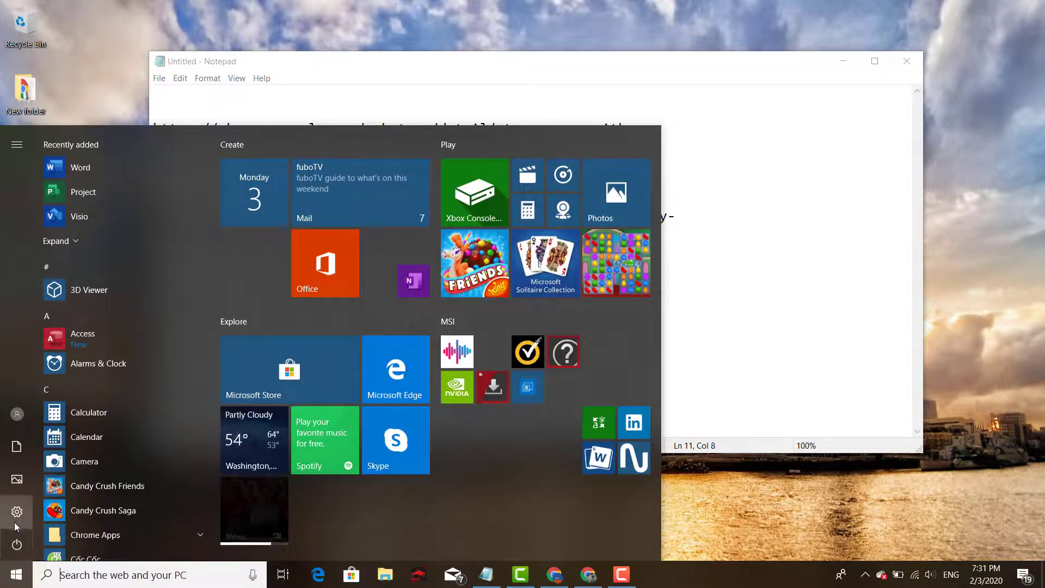
{"action": "left_click", "coordinate": [17, 511]}
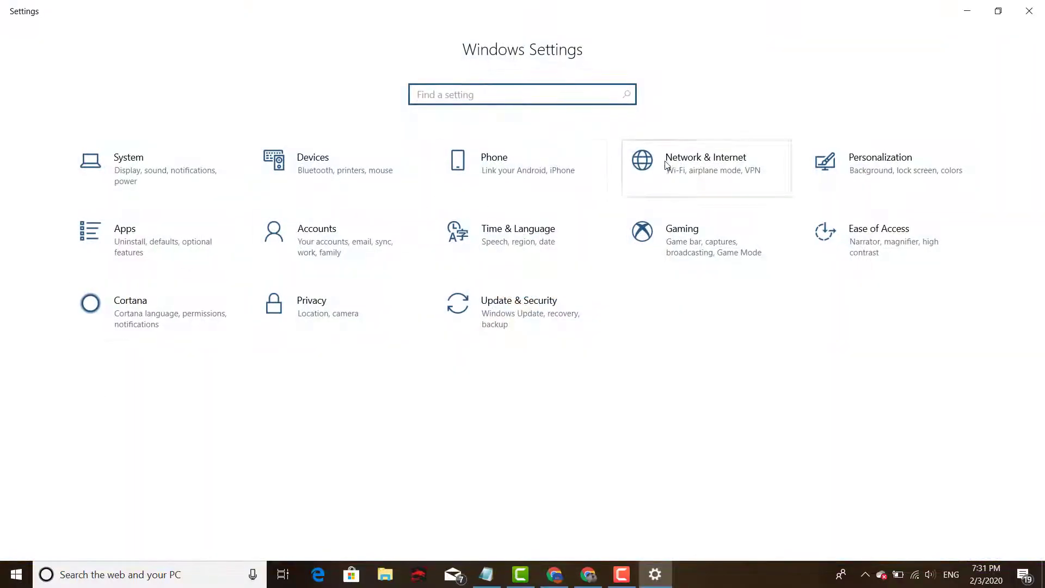
{"action": "left_click", "coordinate": [668, 162]}
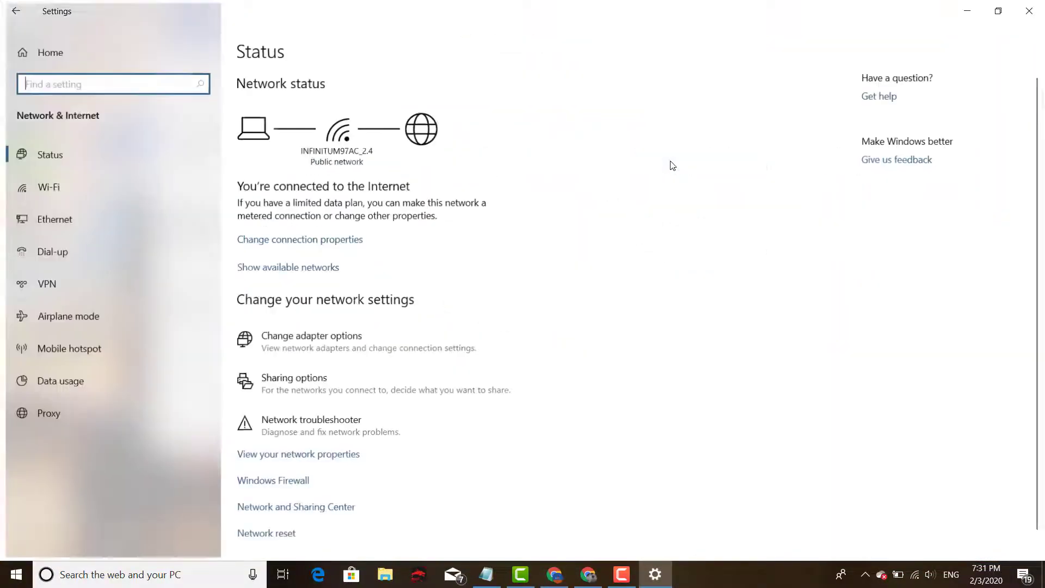
{"action": "left_click", "coordinate": [36, 283]}
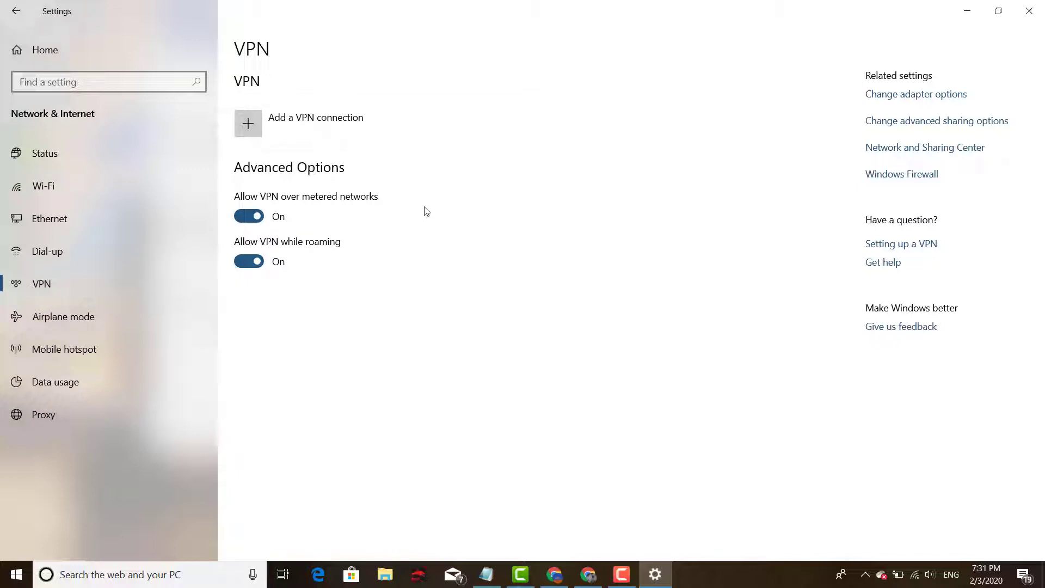
{"action": "left_click", "coordinate": [272, 120]}
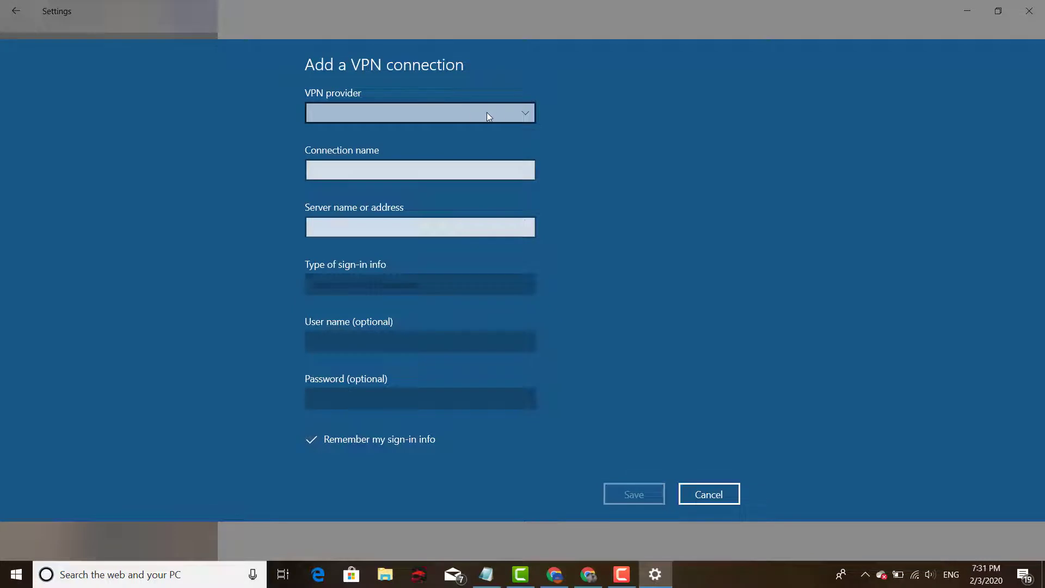
Choose Windows (built-in) as the VPN provider and name the connection 'VPN'
{"action": "left_click", "coordinate": [505, 112]}
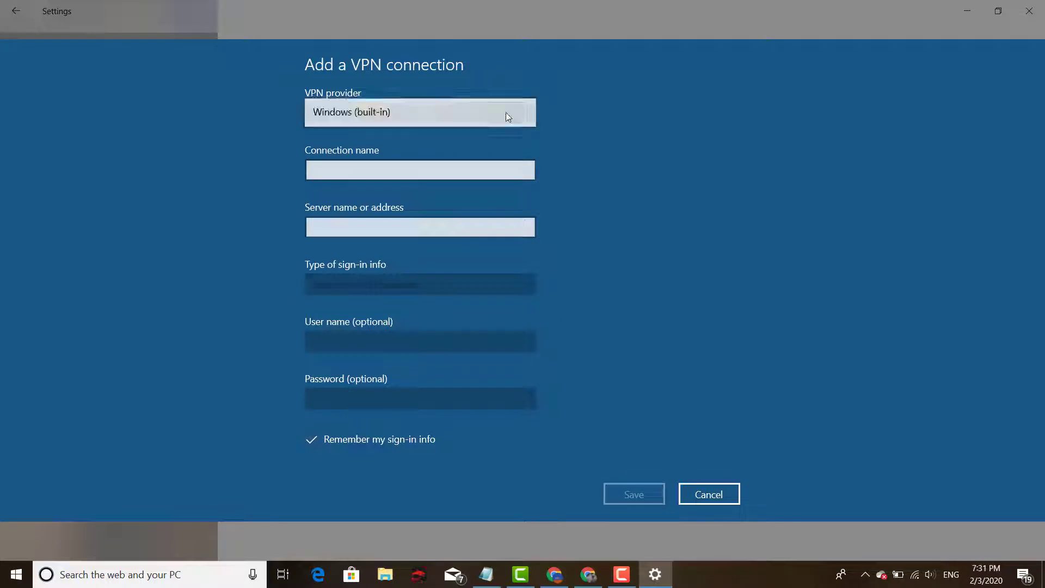
{"action": "left_click", "coordinate": [358, 119]}
{"action": "left_click", "coordinate": [367, 147]}
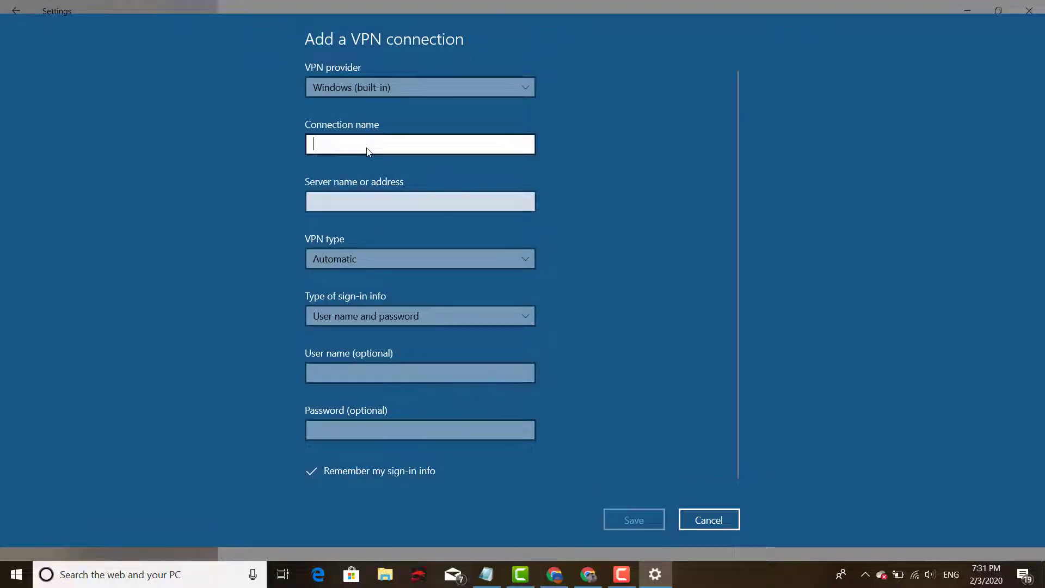
{"action": "type", "text": "VPN"}
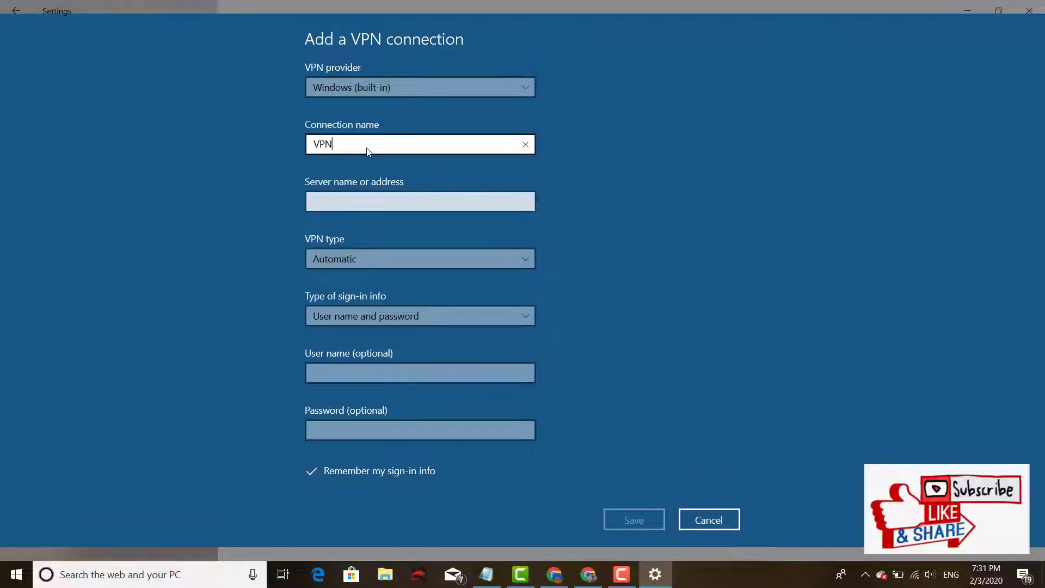
{"action": "left_click", "coordinate": [413, 201]}
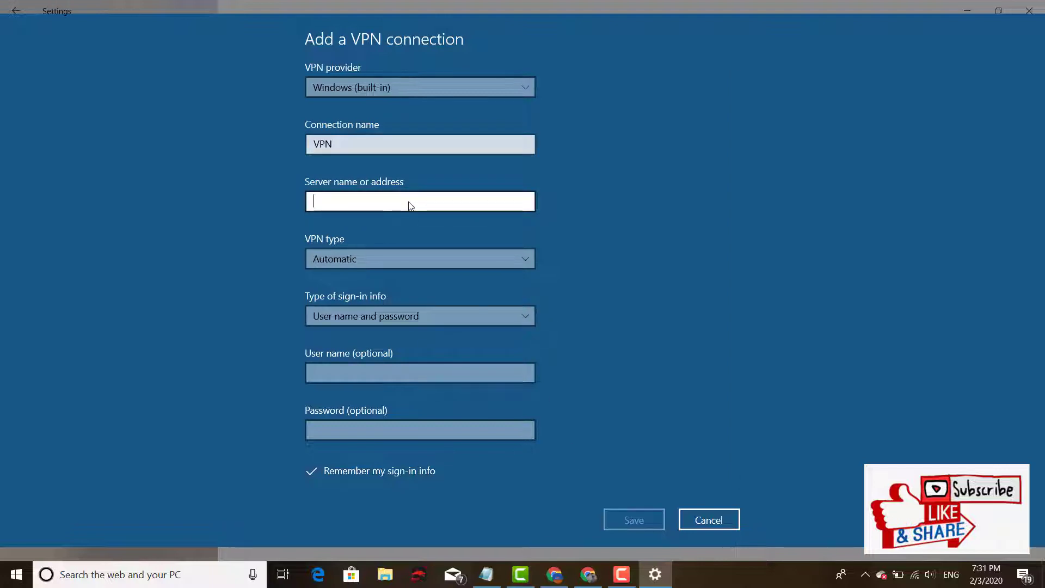
Copy ca198.vpnbook.com from the VPNBook page and paste it as the server address
{"action": "left_click", "coordinate": [555, 576]}
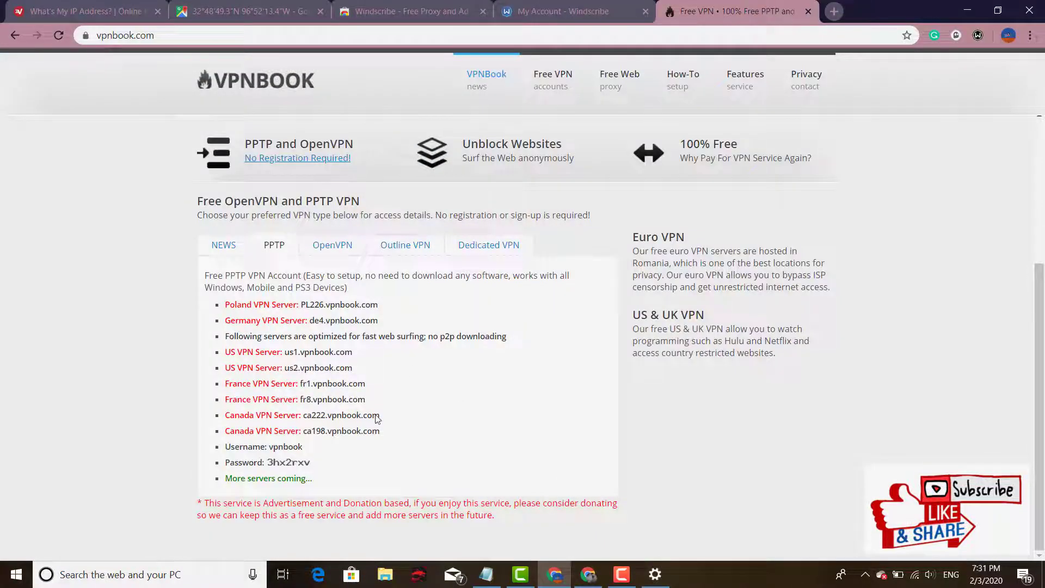
{"action": "left_click_drag", "start_coordinate": [344, 437], "coordinate": [305, 437]}
{"action": "key", "text": "ctrl+c"}
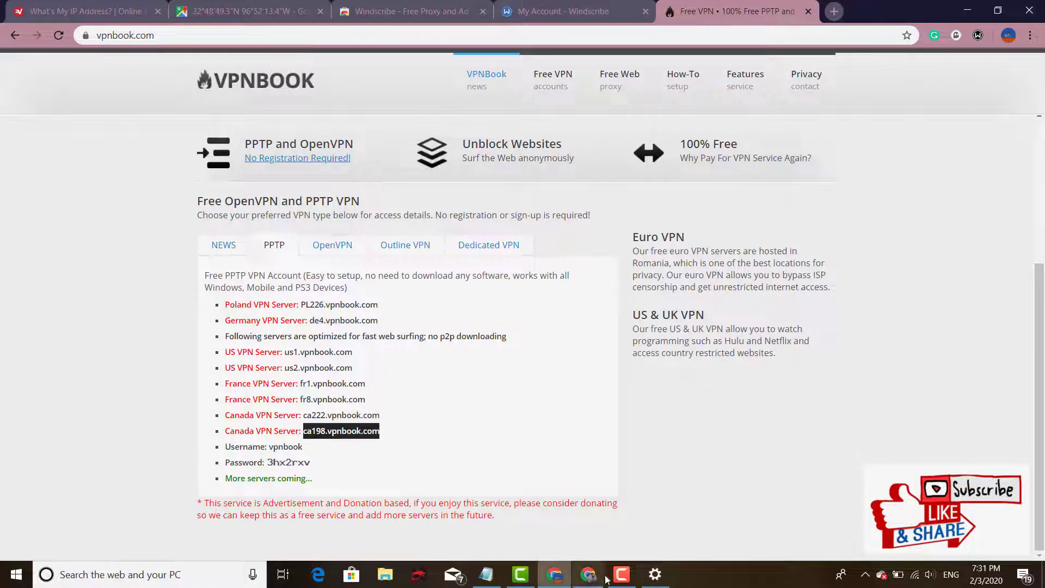
{"action": "left_click", "coordinate": [655, 574]}
{"action": "key", "text": "ctrl+v"}
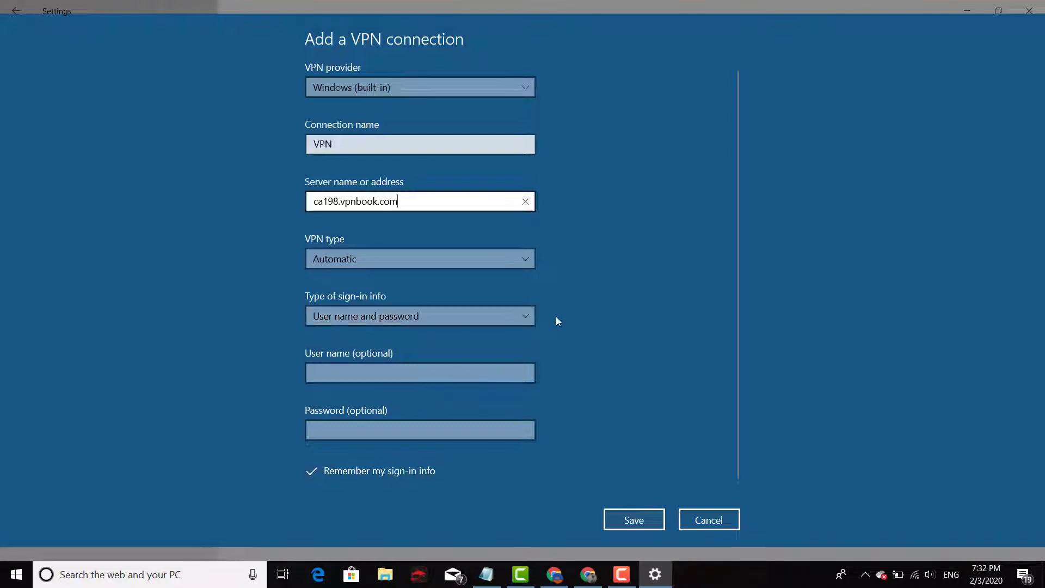
Set sign-in type to User name and password and paste in VPNBook's listed user name
{"action": "left_click", "coordinate": [517, 316]}
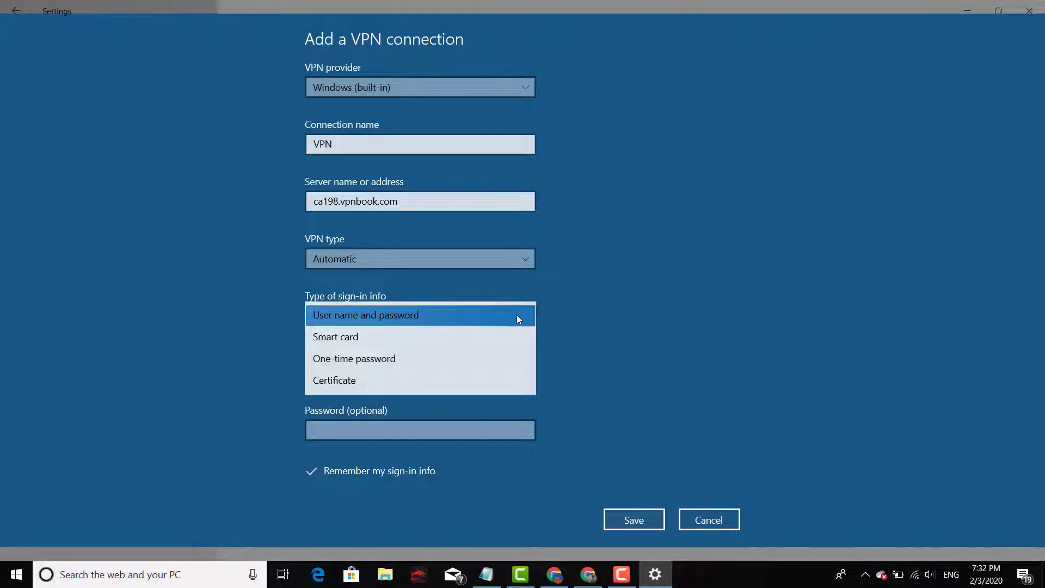
{"action": "left_click", "coordinate": [517, 316]}
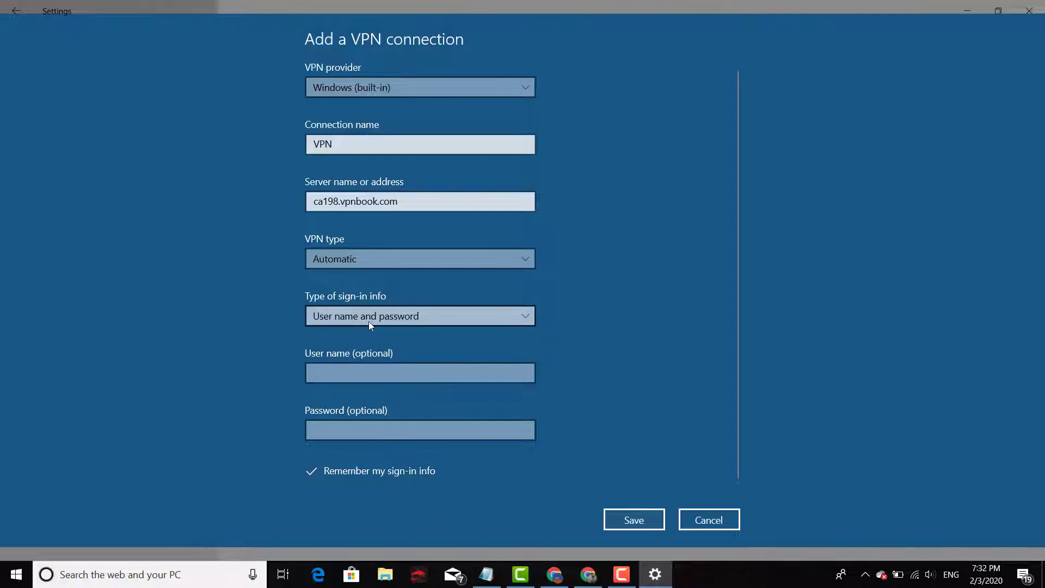
{"action": "left_click", "coordinate": [435, 376]}
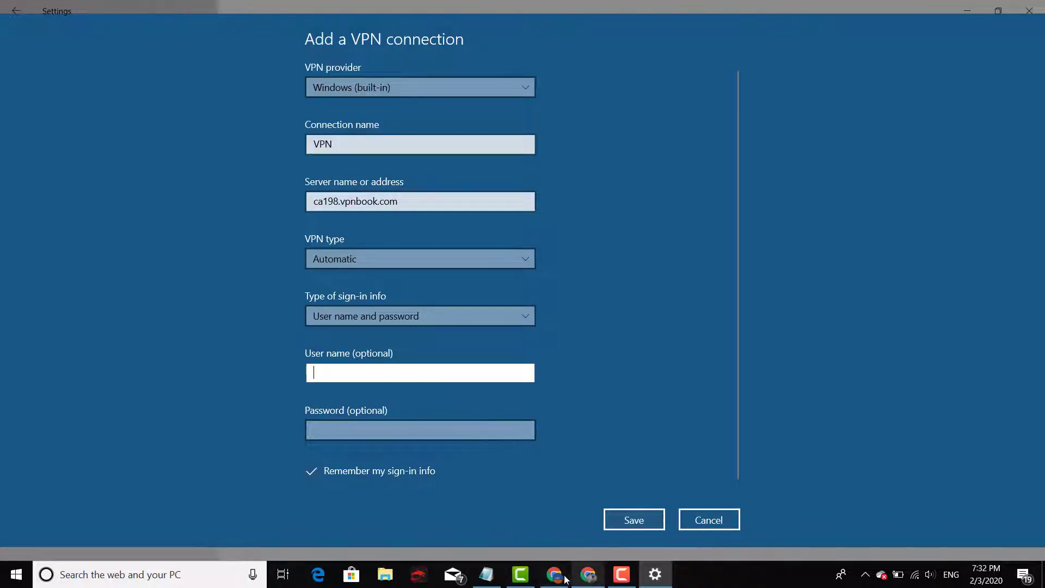
{"action": "left_click", "coordinate": [585, 576]}
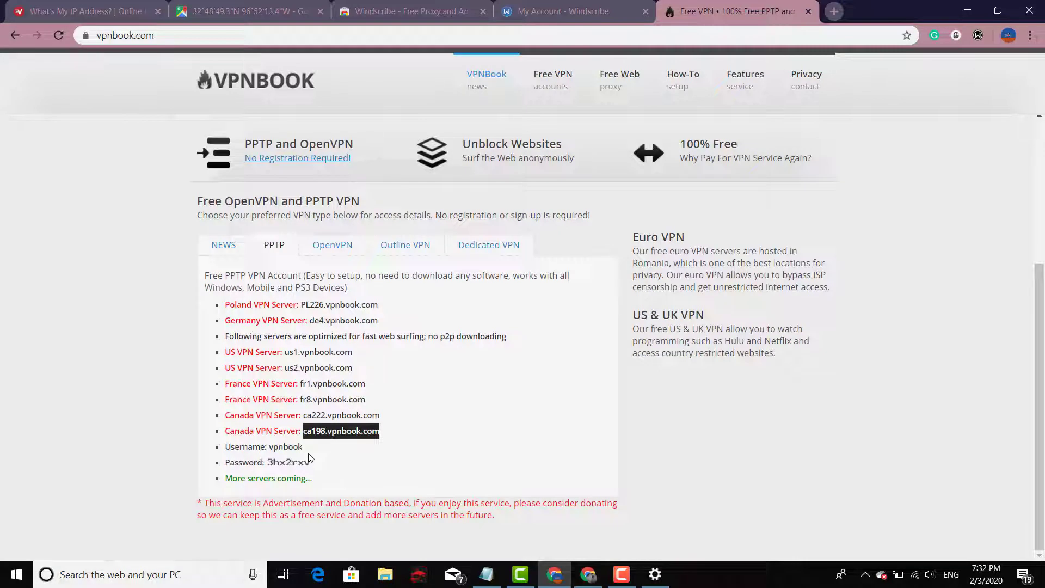
{"action": "left_click_drag", "start_coordinate": [297, 452], "coordinate": [271, 452]}
{"action": "key", "text": "ctrl+c"}
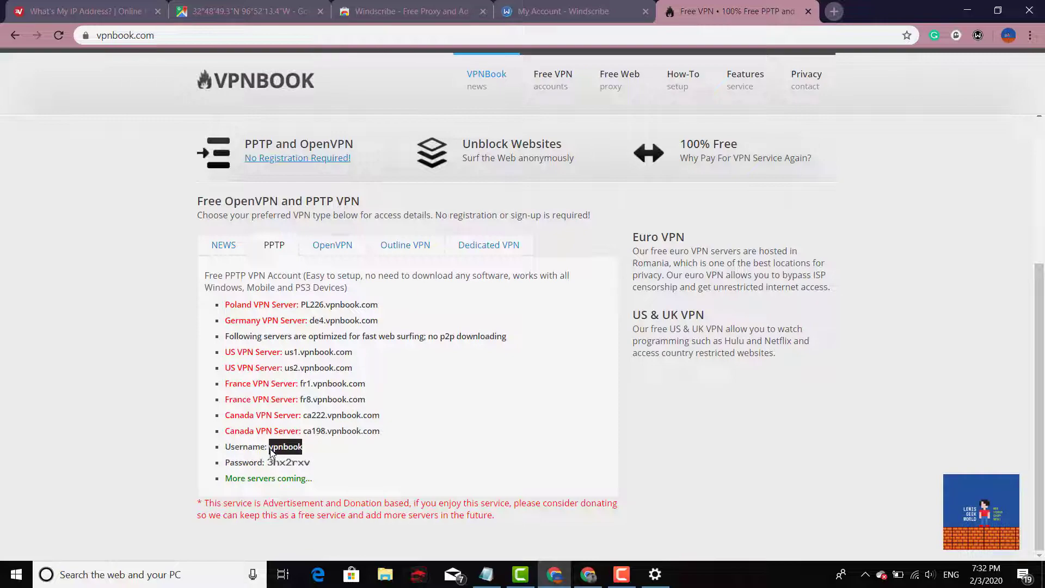
{"action": "left_click", "coordinate": [655, 575]}
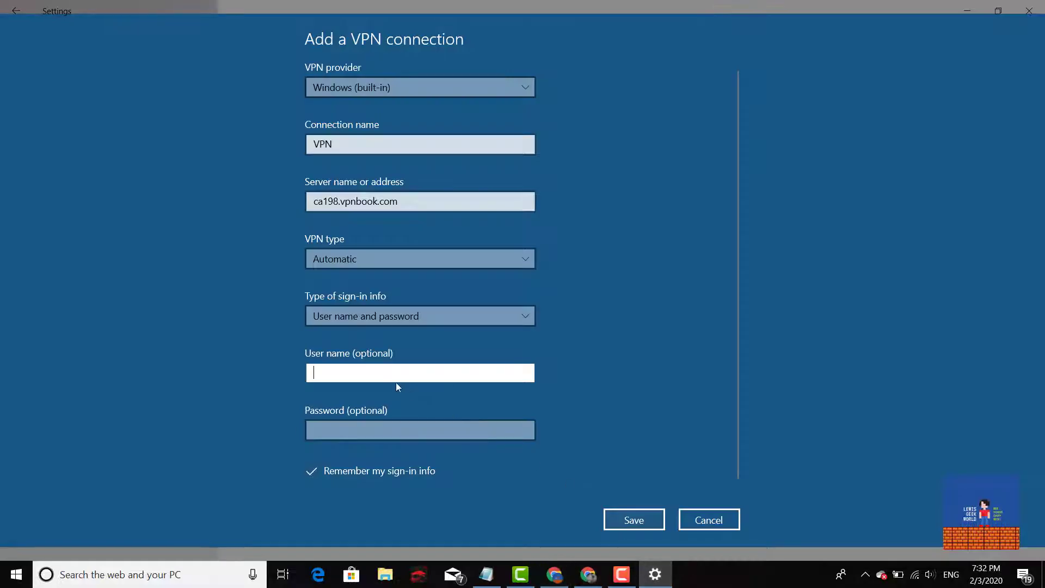
{"action": "key", "text": "ctrl+v"}
{"action": "left_click", "coordinate": [316, 375]}
Copy the password from Notepad into the password field and save the connection
{"action": "left_click", "coordinate": [364, 434]}
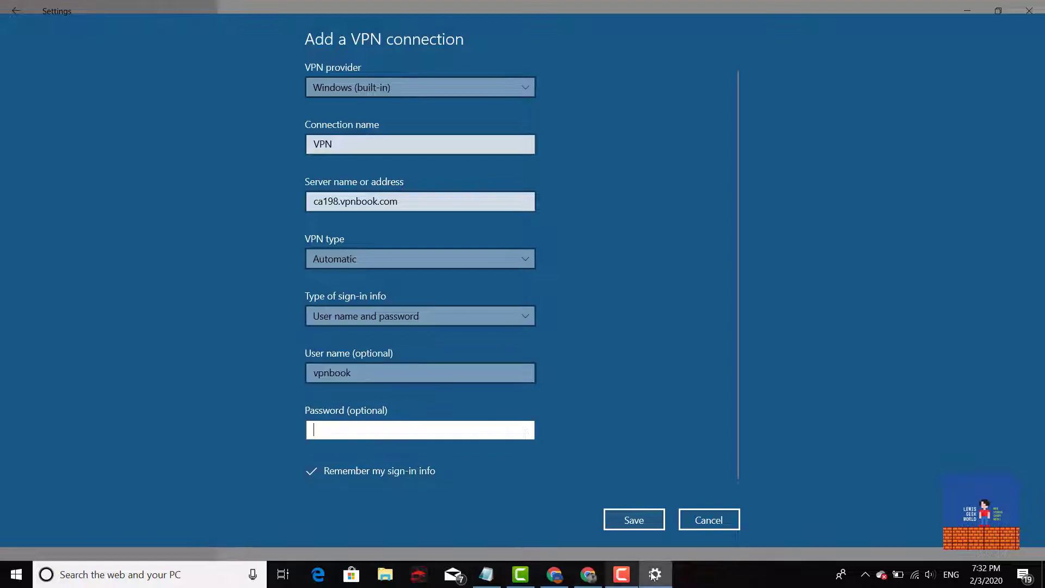
{"action": "left_click", "coordinate": [486, 574]}
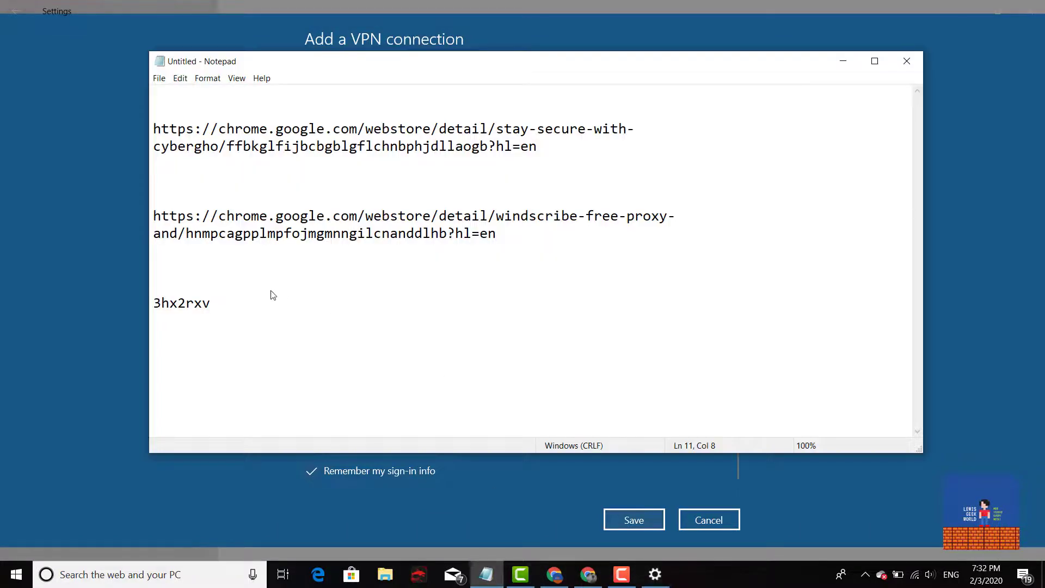
{"action": "left_click_drag", "start_coordinate": [215, 303], "coordinate": [154, 306]}
{"action": "key", "text": "ctrl+c"}
{"action": "left_click", "coordinate": [125, 289]}
{"action": "left_click", "coordinate": [315, 419]}
{"action": "key", "text": "ctrl+v"}
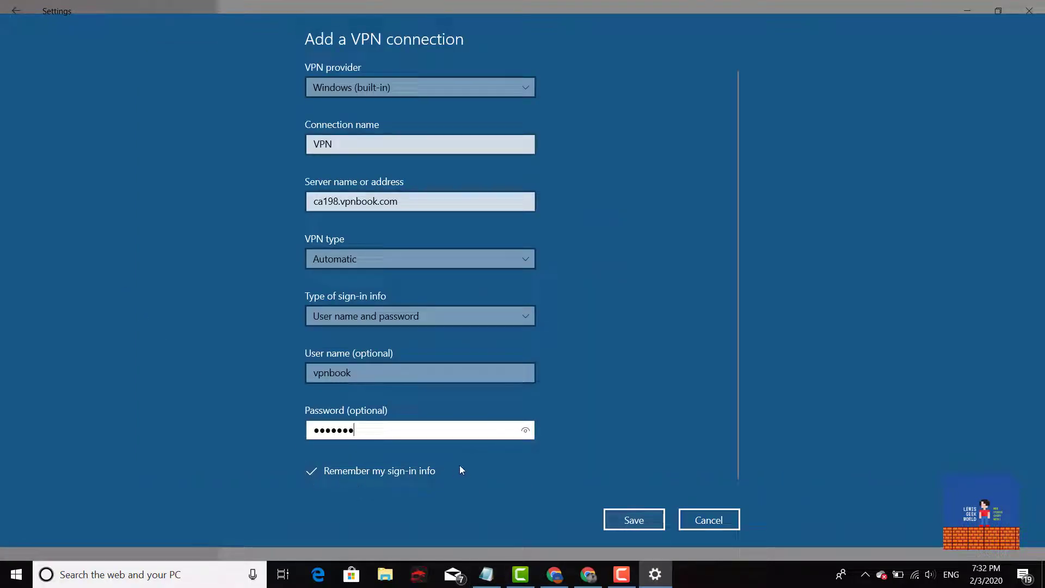
{"action": "left_click", "coordinate": [641, 523]}
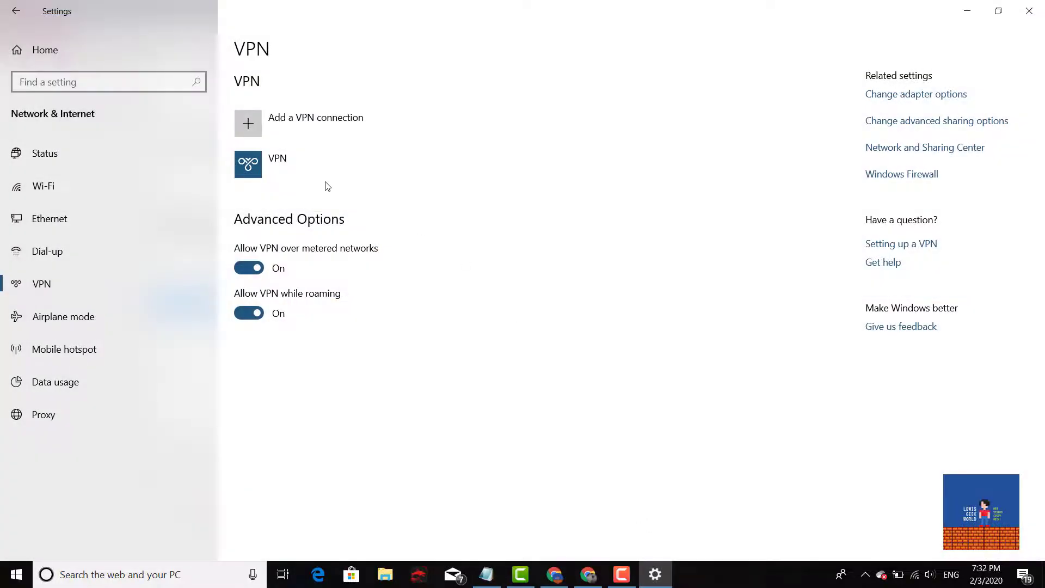
Connect the 'VPN' entry, wait for Connected, then close Settings and move Notepad aside
{"action": "left_click", "coordinate": [302, 162]}
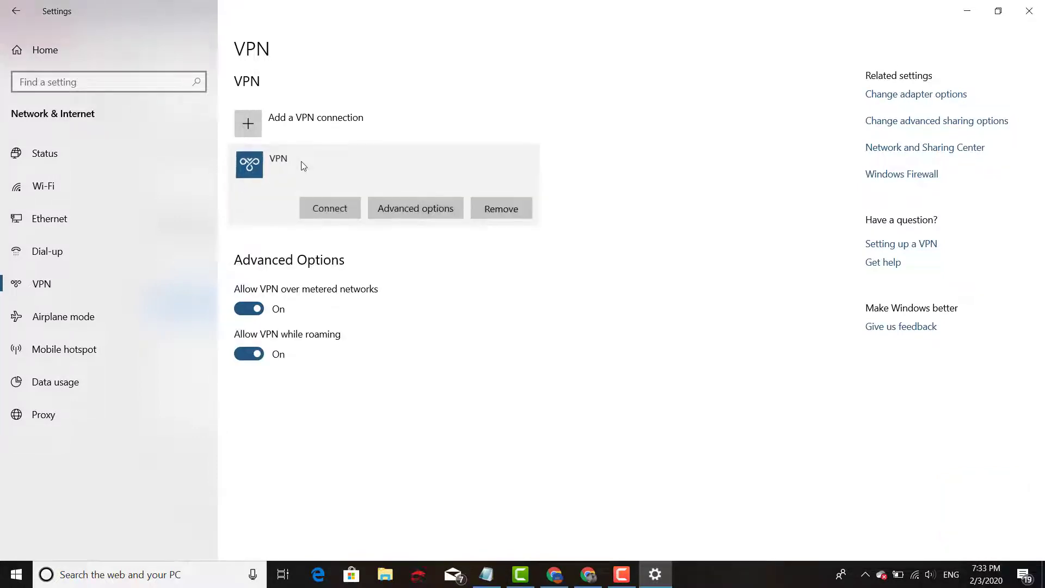
{"action": "left_click", "coordinate": [330, 209]}
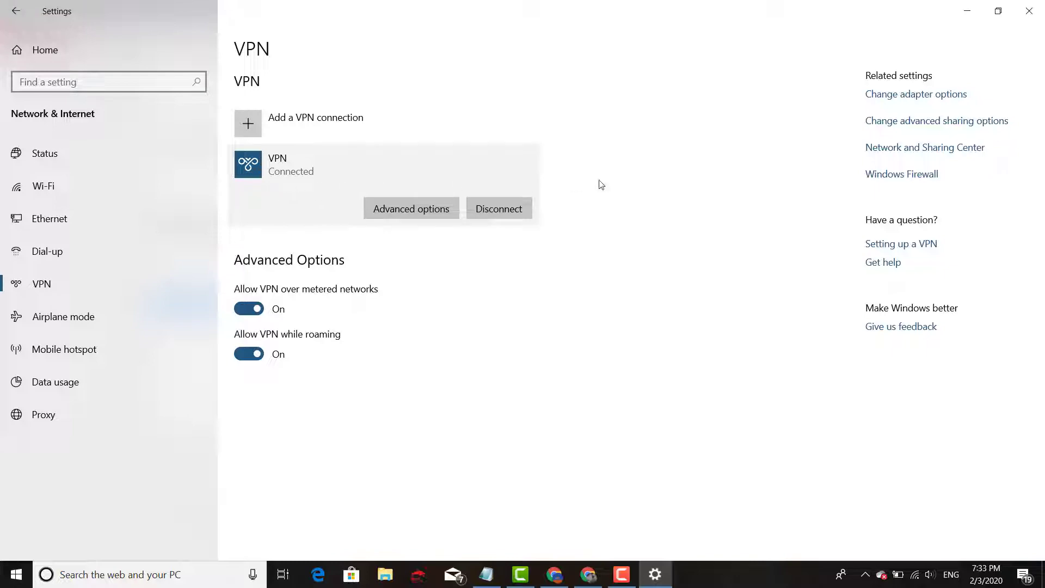
{"action": "left_click", "coordinate": [1029, 7]}
{"action": "left_click", "coordinate": [845, 63]}
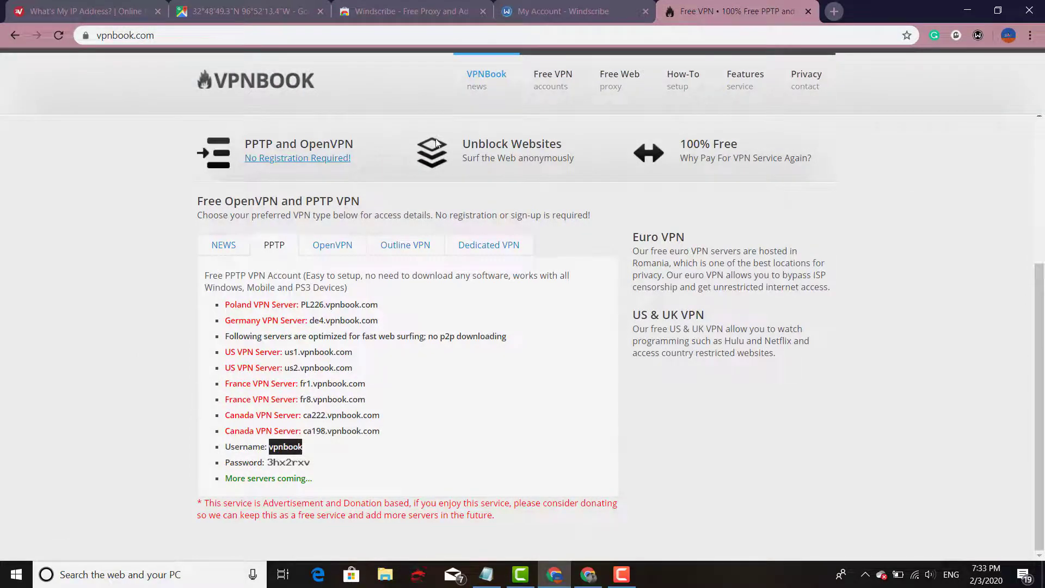
Reload the IP checker, confirm the IP now maps to Toronto, Ontario, Canada, and return to VPNBook
{"action": "left_click", "coordinate": [95, 6]}
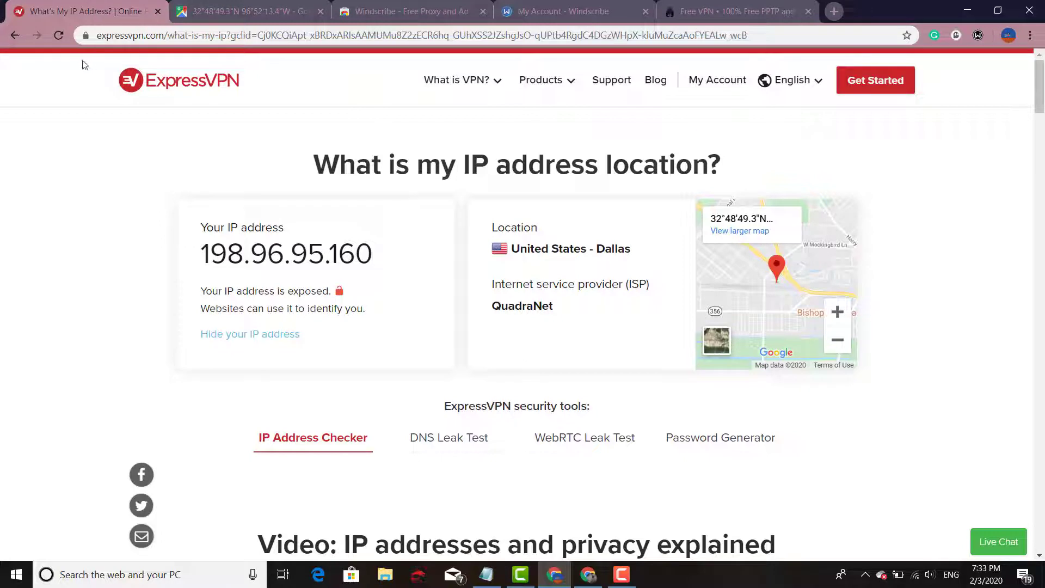
{"action": "left_click", "coordinate": [57, 36]}
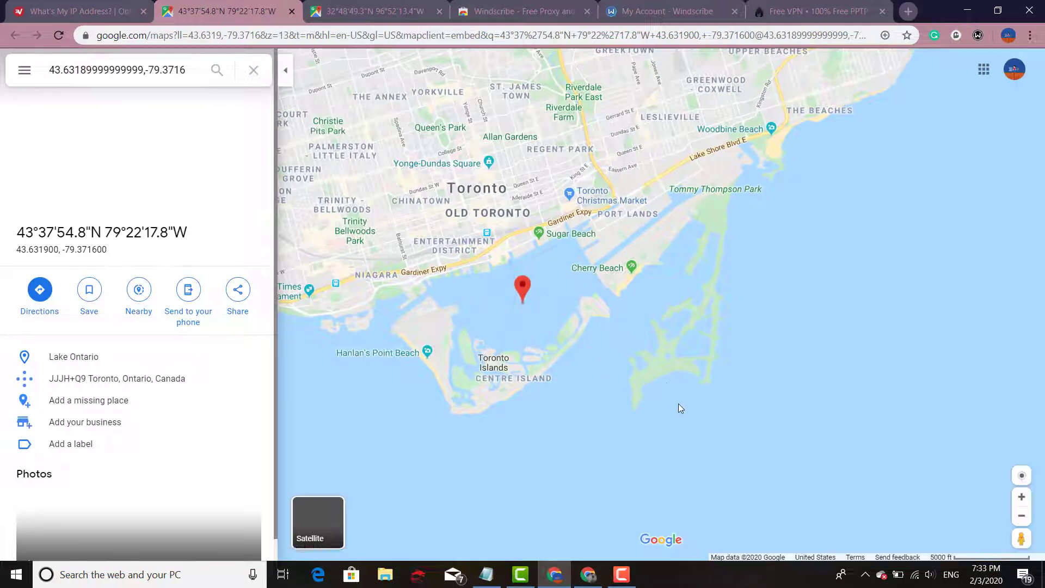
{"action": "scroll", "coordinate": [674, 331], "scroll_direction": "down", "scroll_amount": 1}
{"action": "scroll", "coordinate": [675, 333], "scroll_direction": "down", "scroll_amount": 2}
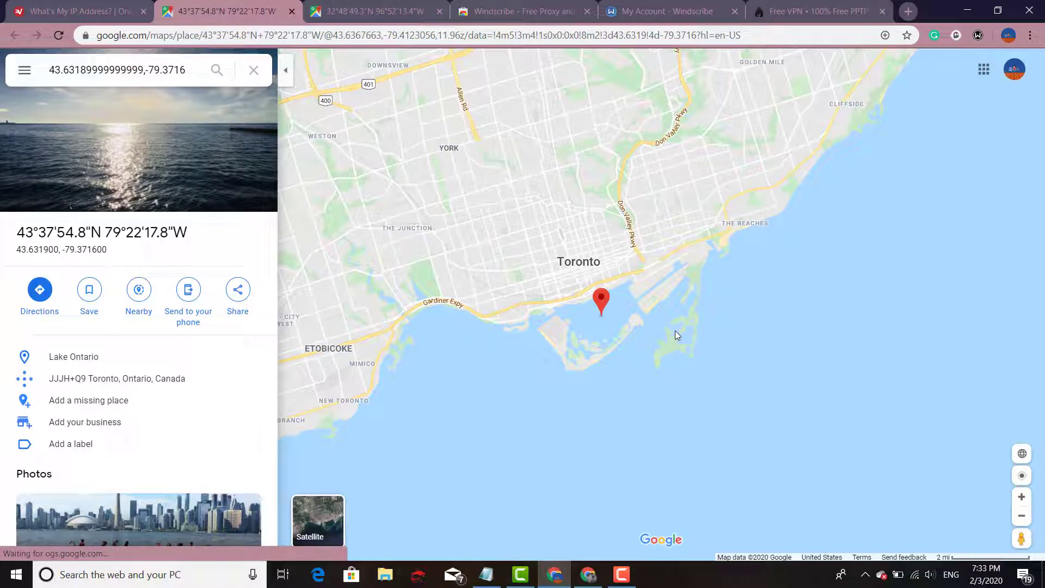
{"action": "scroll", "coordinate": [675, 332], "scroll_direction": "down", "scroll_amount": 3}
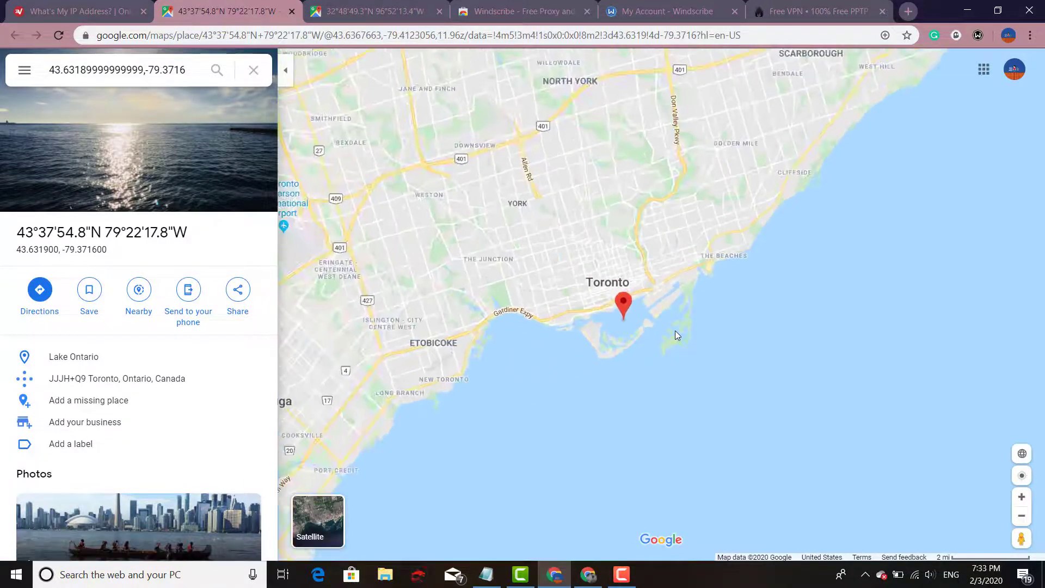
{"action": "scroll", "coordinate": [675, 331], "scroll_direction": "down", "scroll_amount": 2}
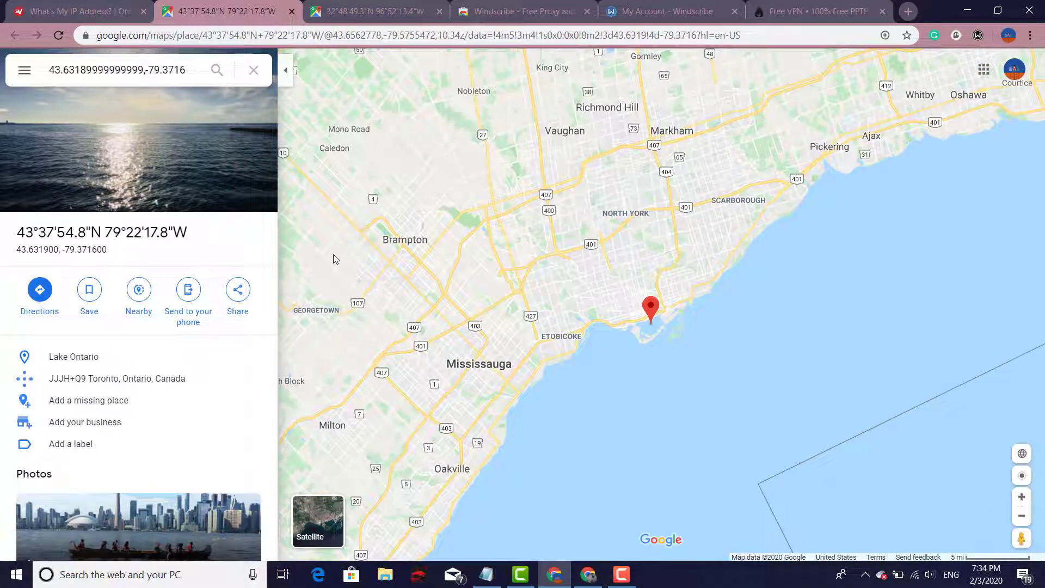
{"action": "scroll", "coordinate": [435, 231], "scroll_direction": "down", "scroll_amount": 2}
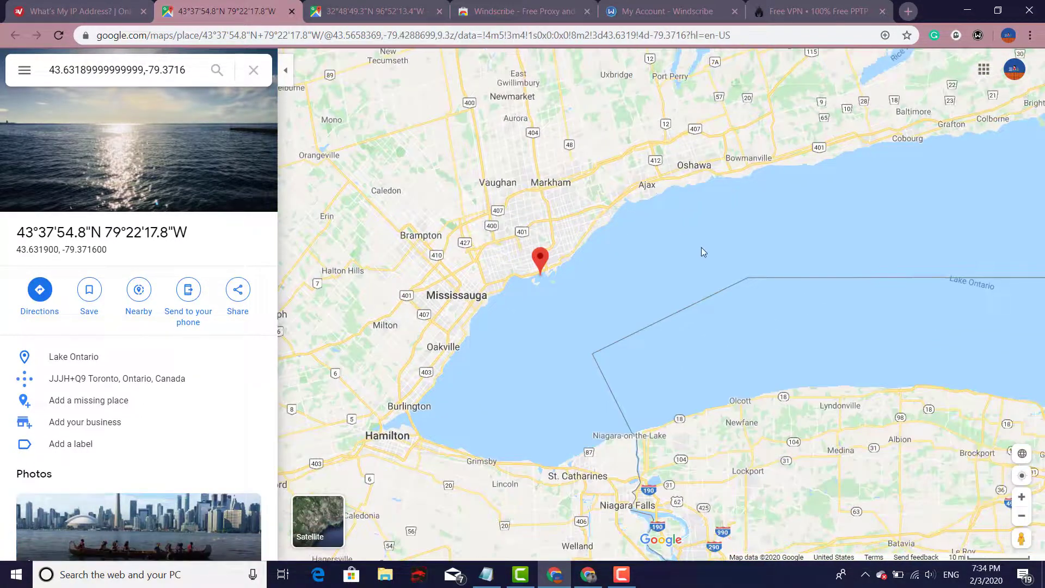
{"action": "scroll", "coordinate": [701, 247], "scroll_direction": "up", "scroll_amount": 1}
{"action": "scroll", "coordinate": [700, 248], "scroll_direction": "up", "scroll_amount": 1}
{"action": "left_click", "coordinate": [812, 11]}
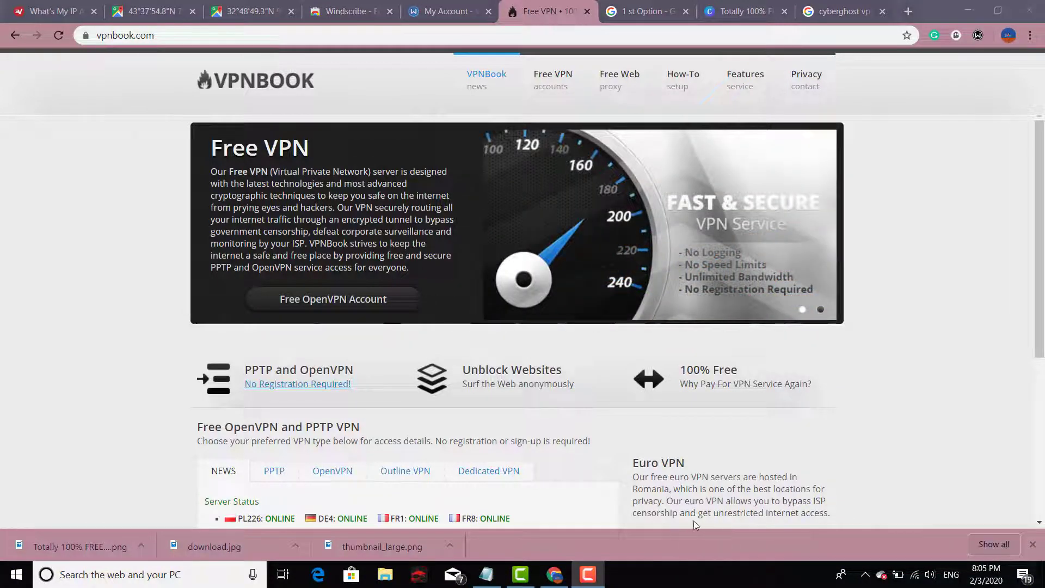
Minimize Chrome, open Settings > Network & Internet > VPN, and disconnect the 'VPN' connection
{"action": "left_click", "coordinate": [972, 14]}
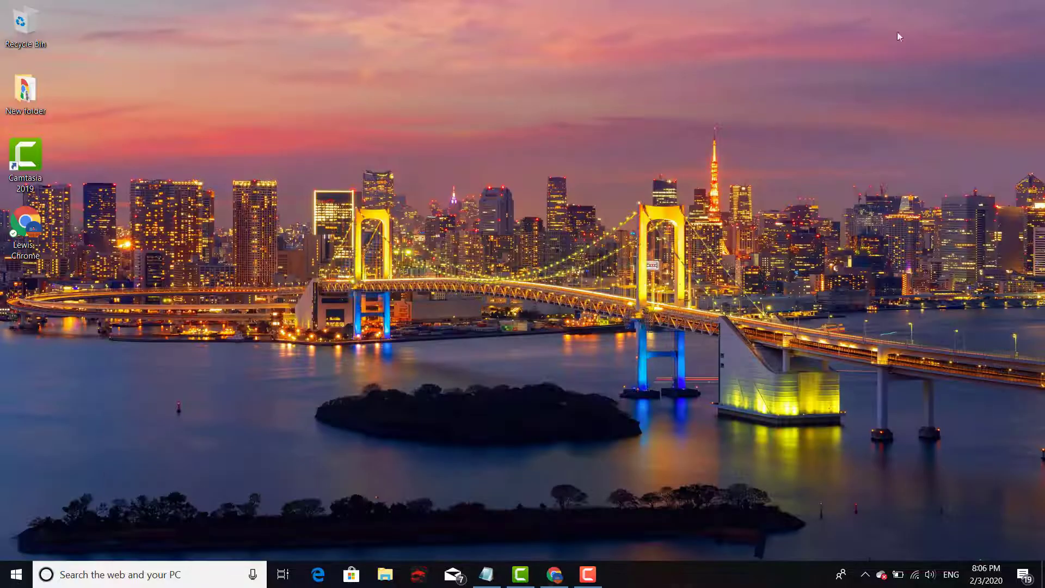
{"action": "left_click", "coordinate": [5, 584]}
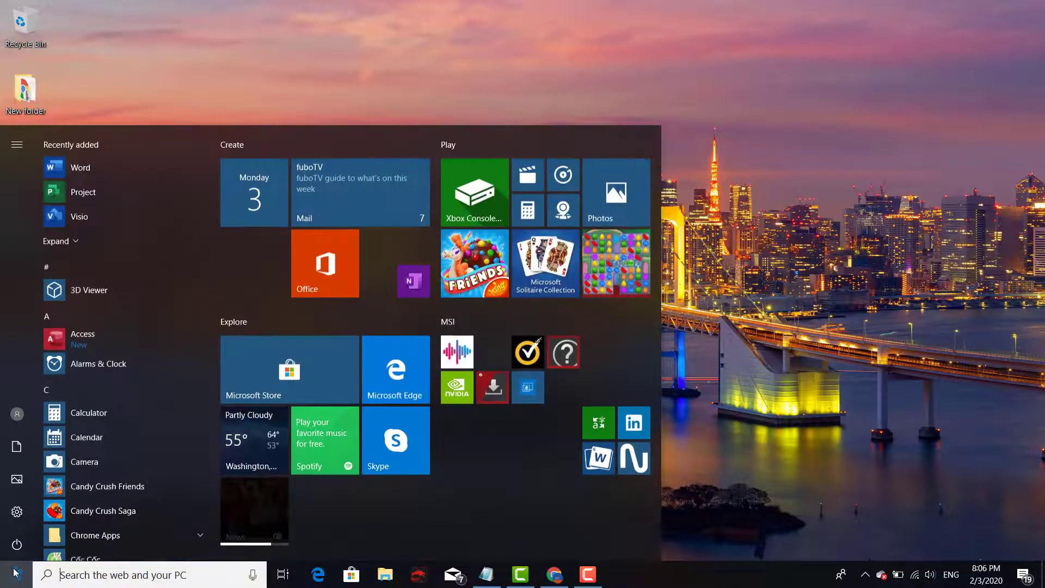
{"action": "left_click", "coordinate": [18, 519]}
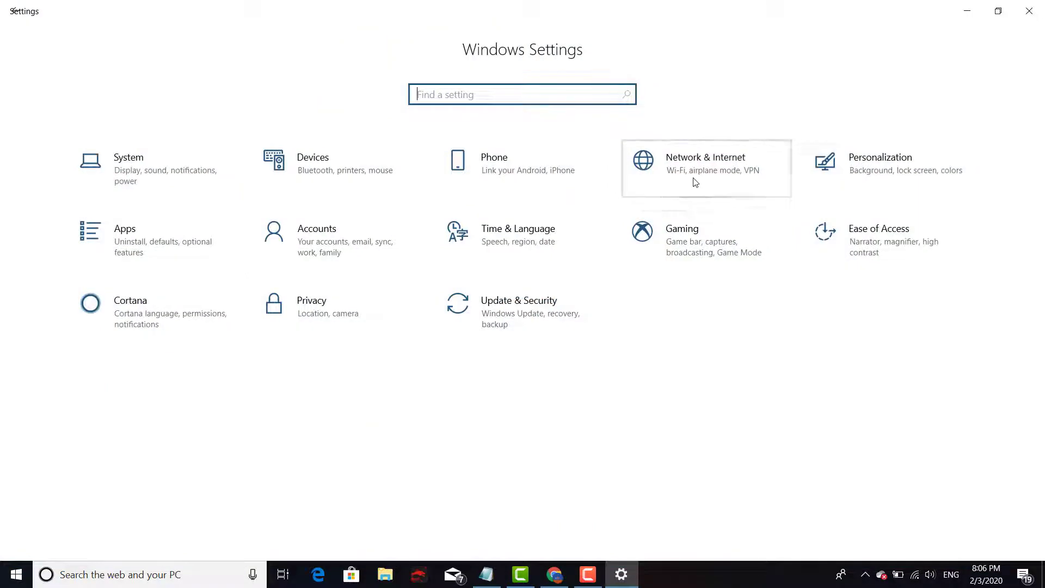
{"action": "left_click", "coordinate": [695, 181]}
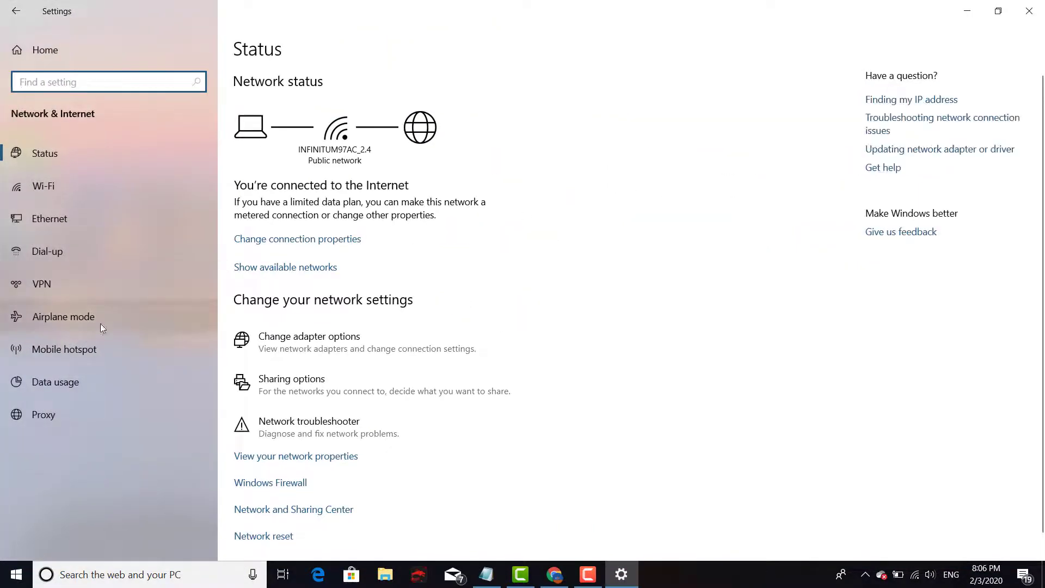
{"action": "left_click", "coordinate": [60, 282]}
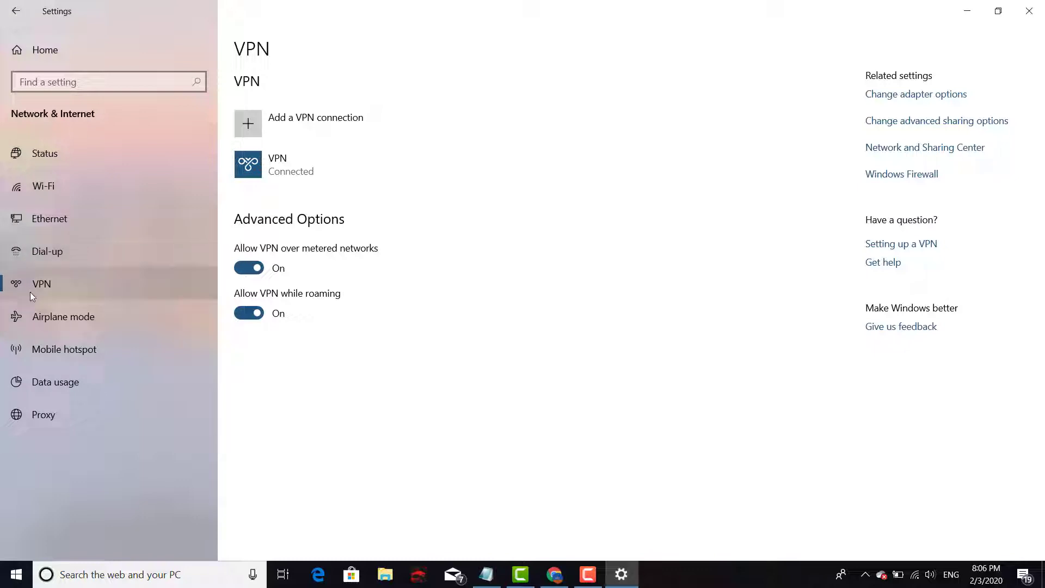
{"action": "left_click", "coordinate": [325, 183]}
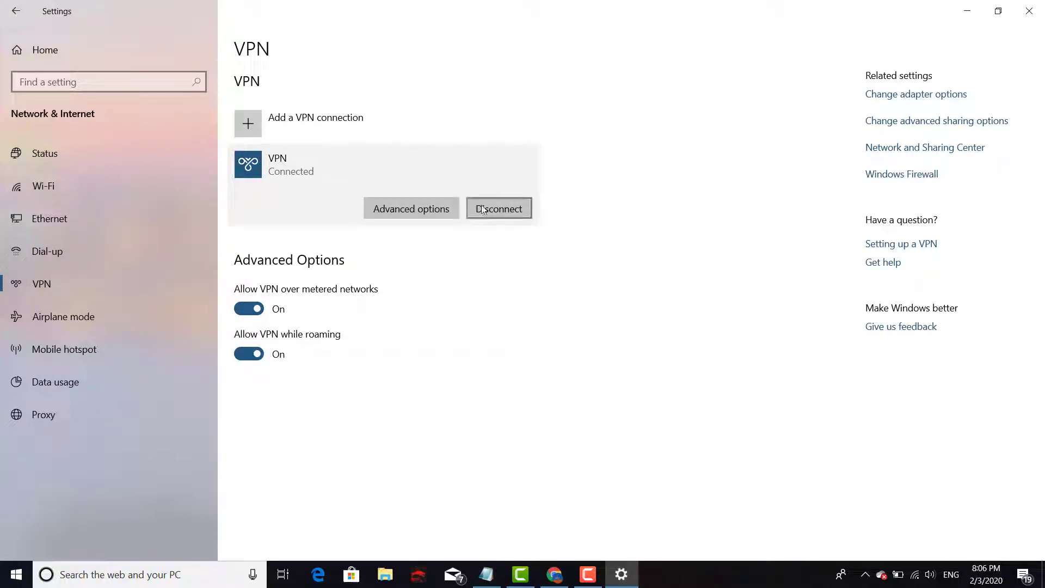
{"action": "left_click", "coordinate": [510, 214]}
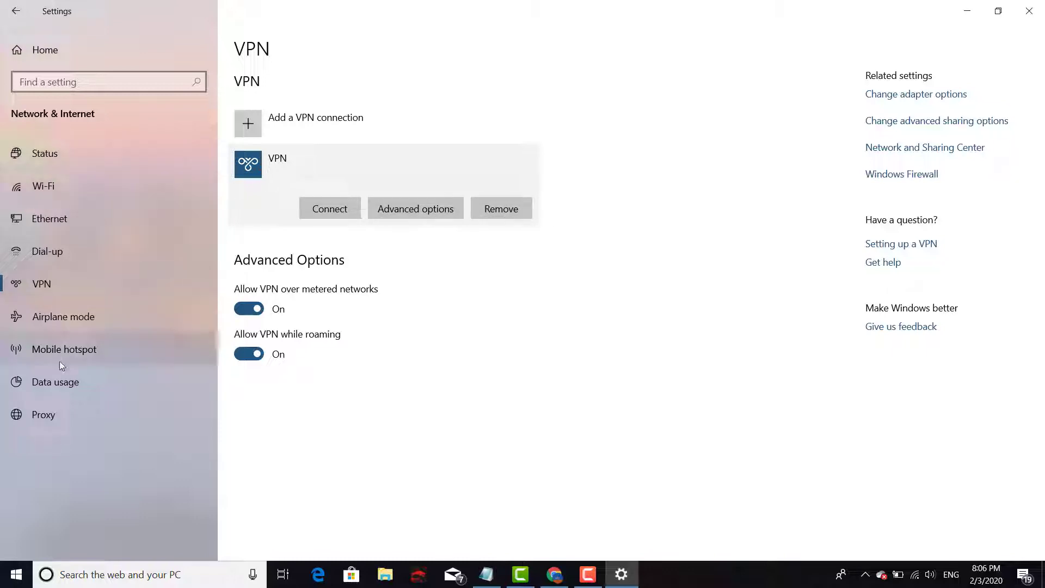
{"action": "left_click", "coordinate": [62, 284]}
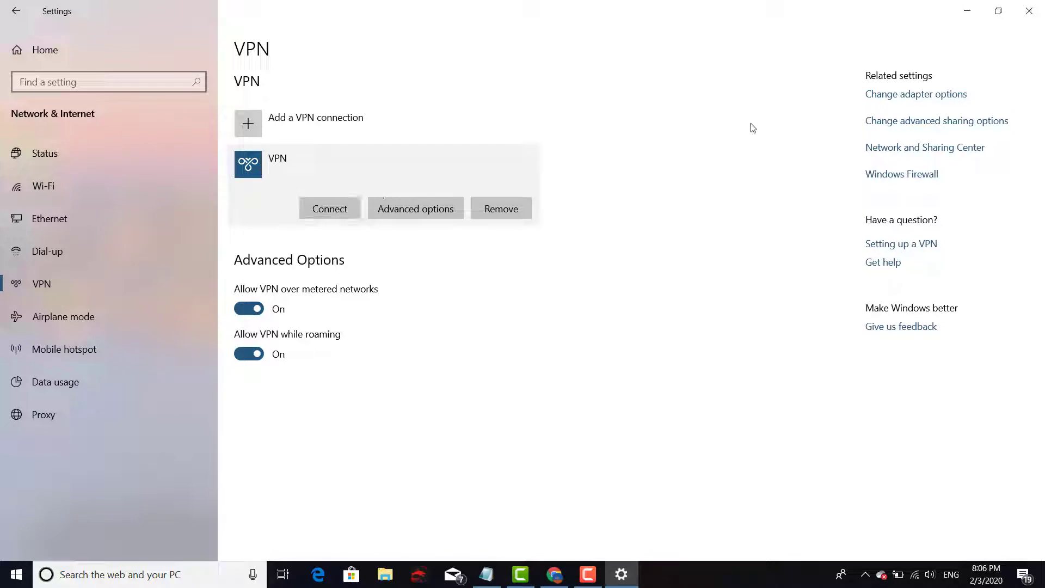
{"action": "left_click", "coordinate": [1030, 12]}
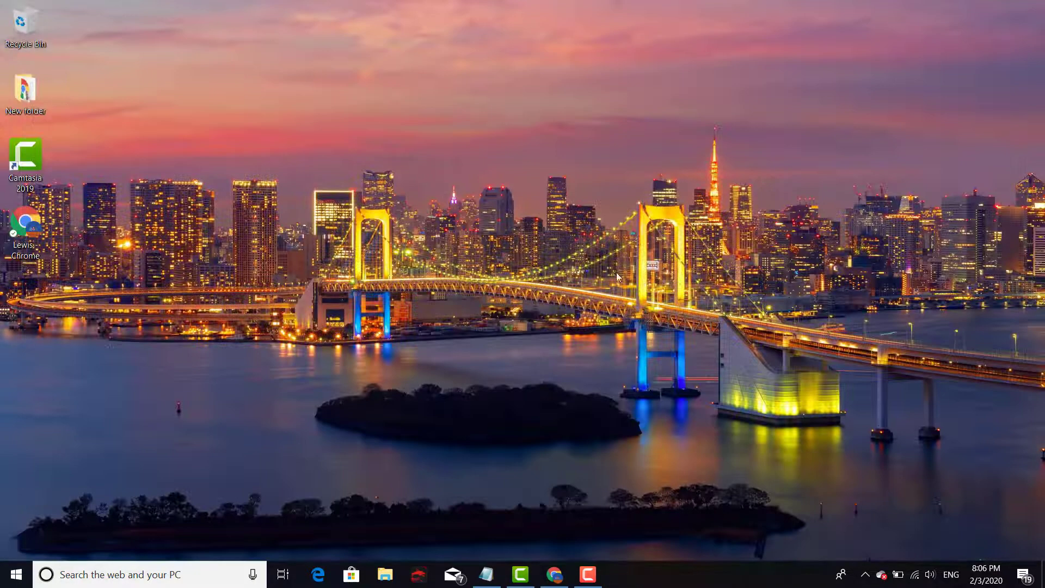